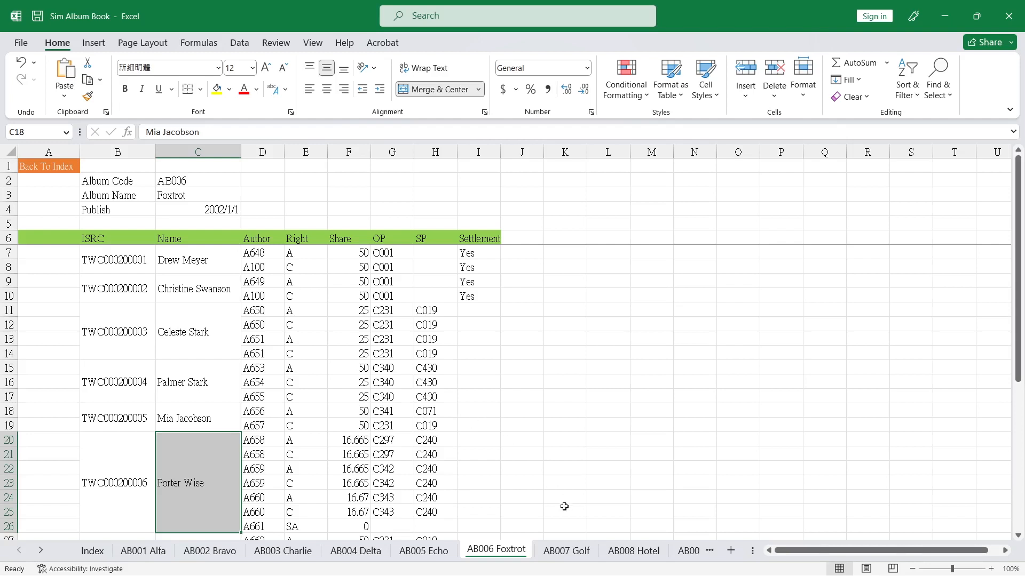
click(567, 552)
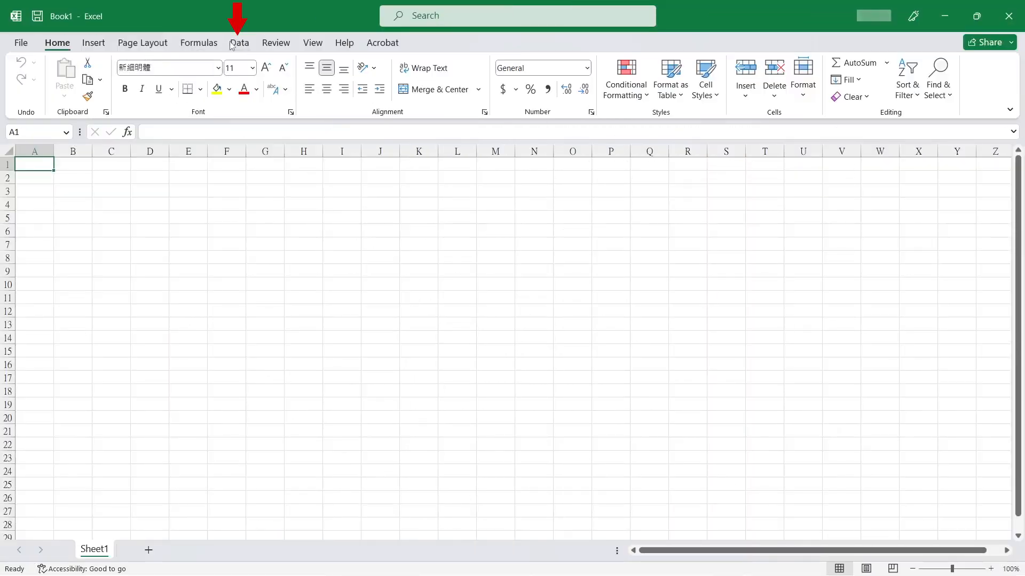
Step: Import the Sim Album Book workbook from the Desktop and open all its sheets in the Power Query Editor
click(239, 43)
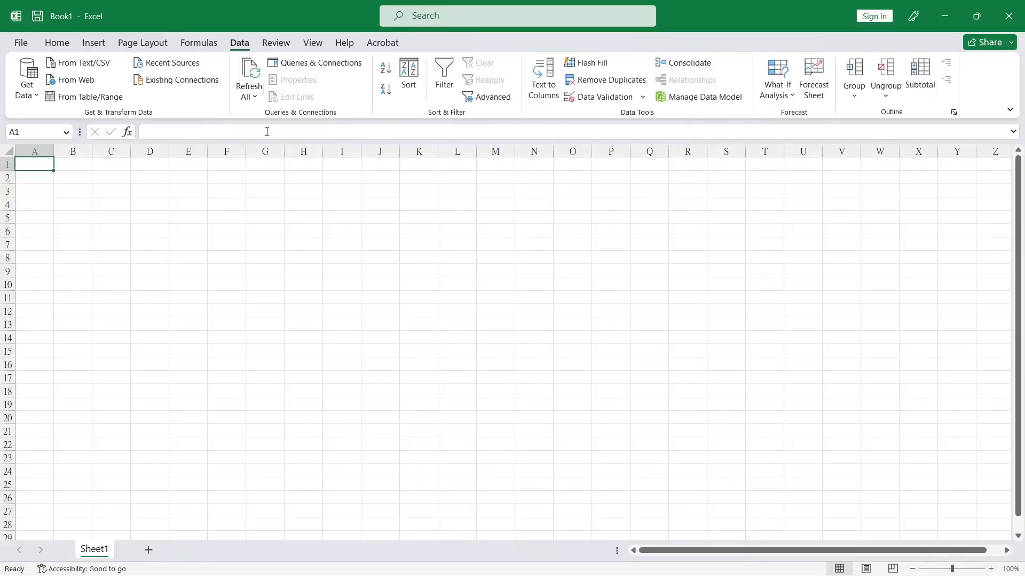
click(26, 86)
mouse_move(67, 123)
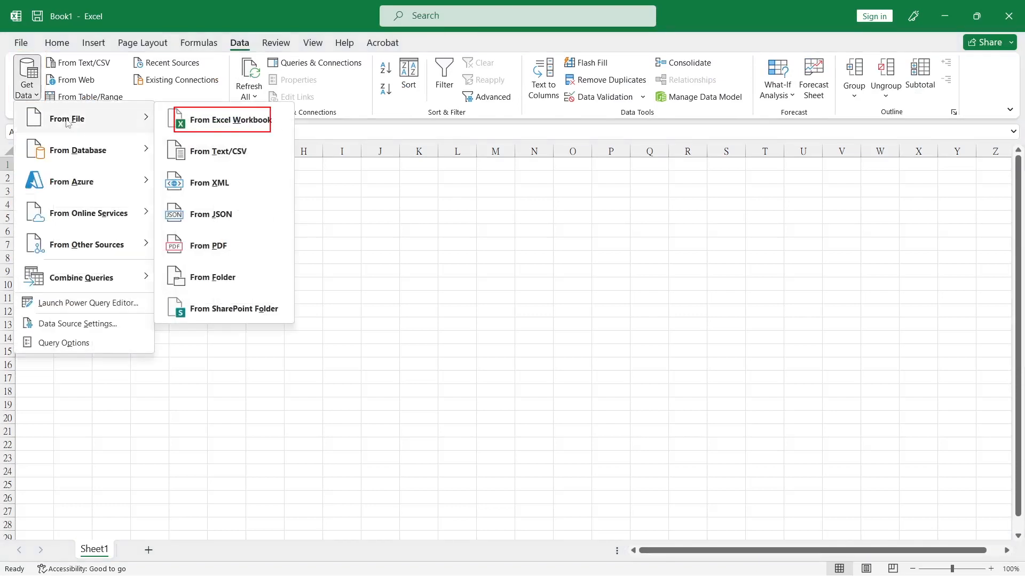
click(208, 118)
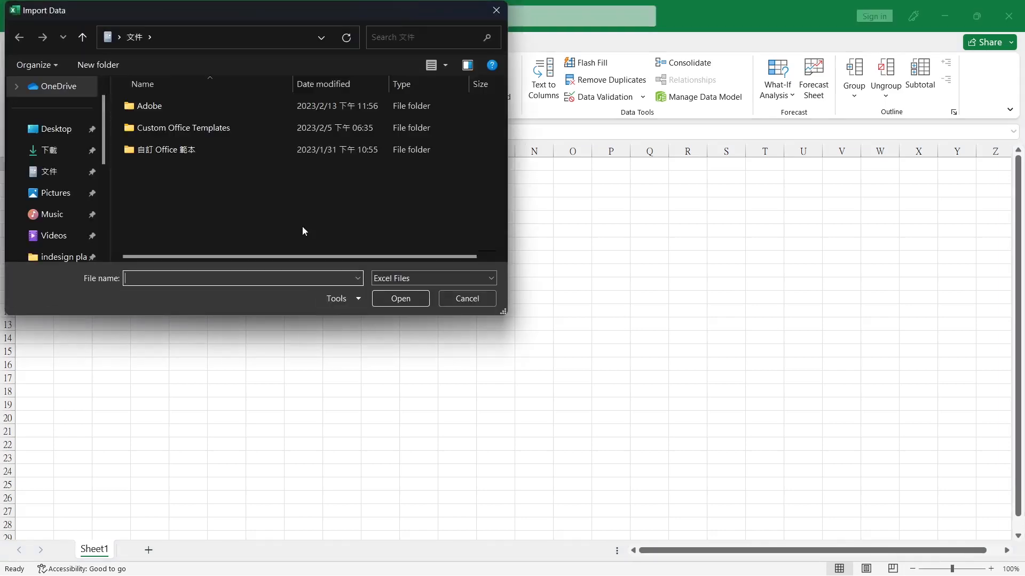
click(65, 129)
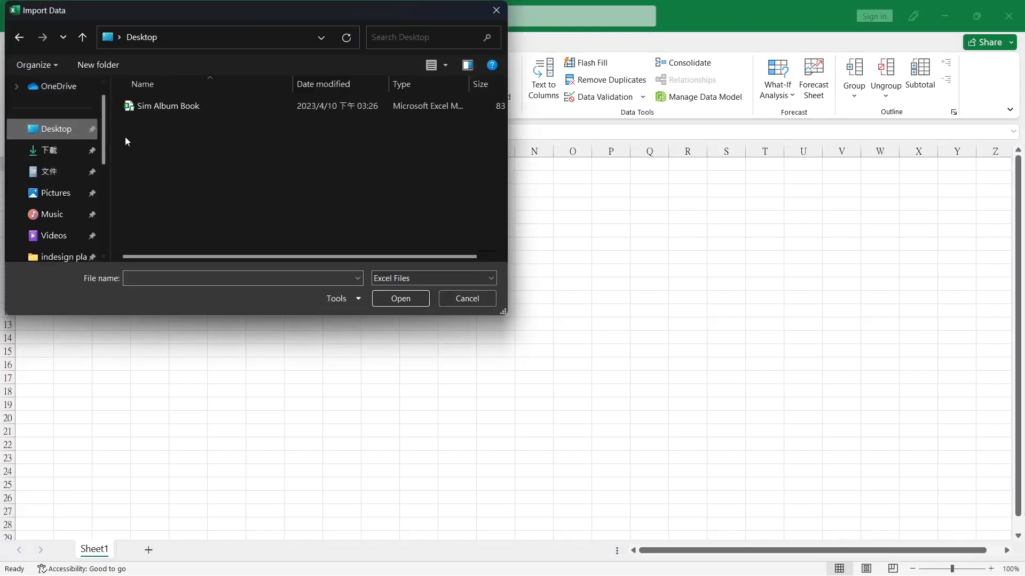
click(164, 108)
click(400, 300)
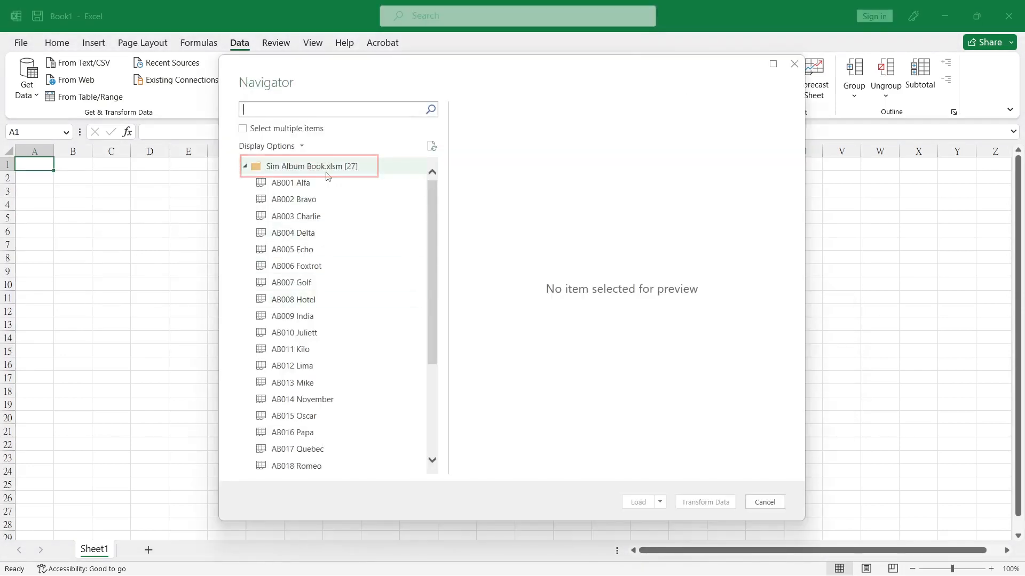
click(694, 502)
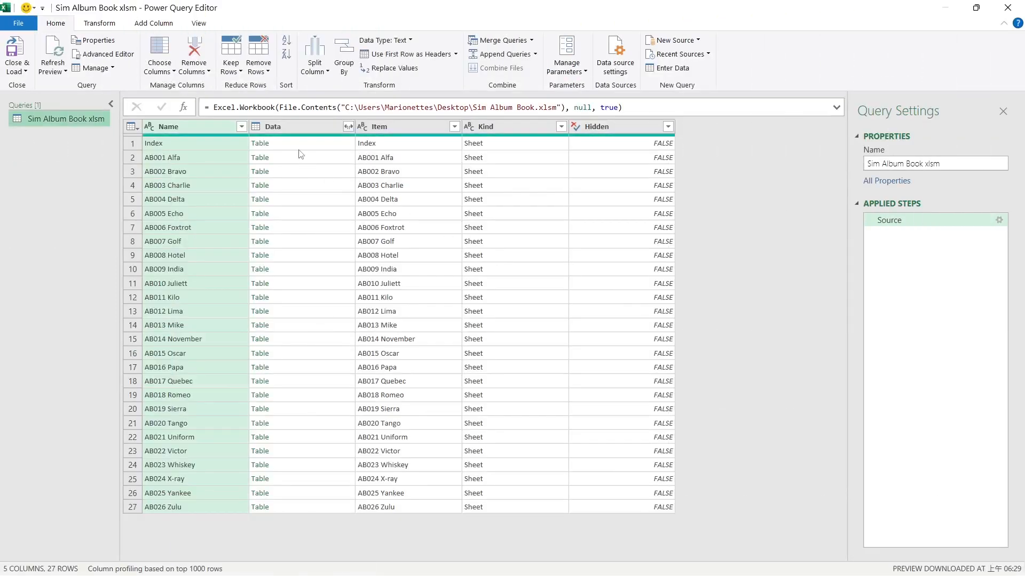
Step: Preview the Index sheet's table and filter the Name column to exclude Index
click(300, 146)
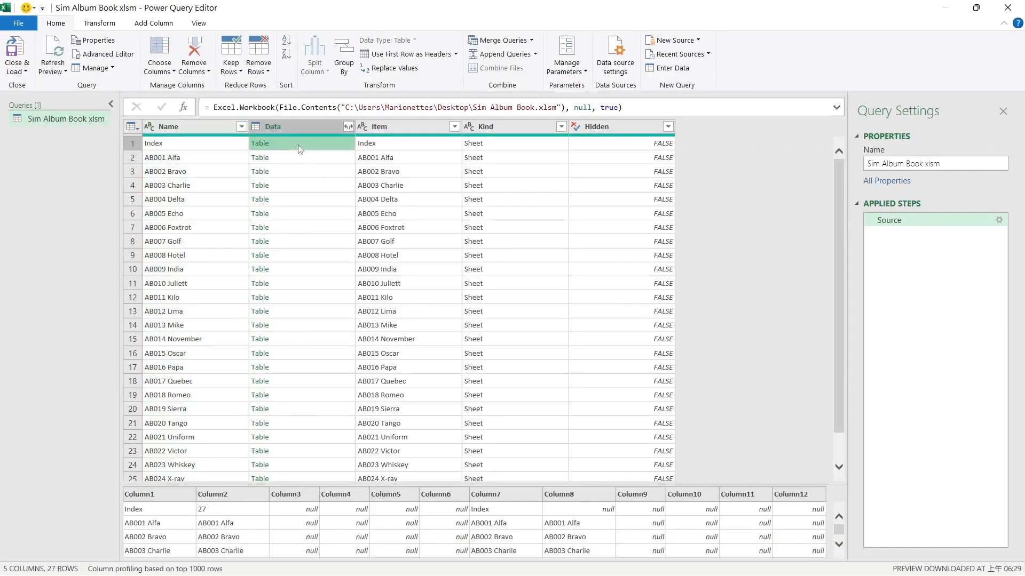
click(242, 127)
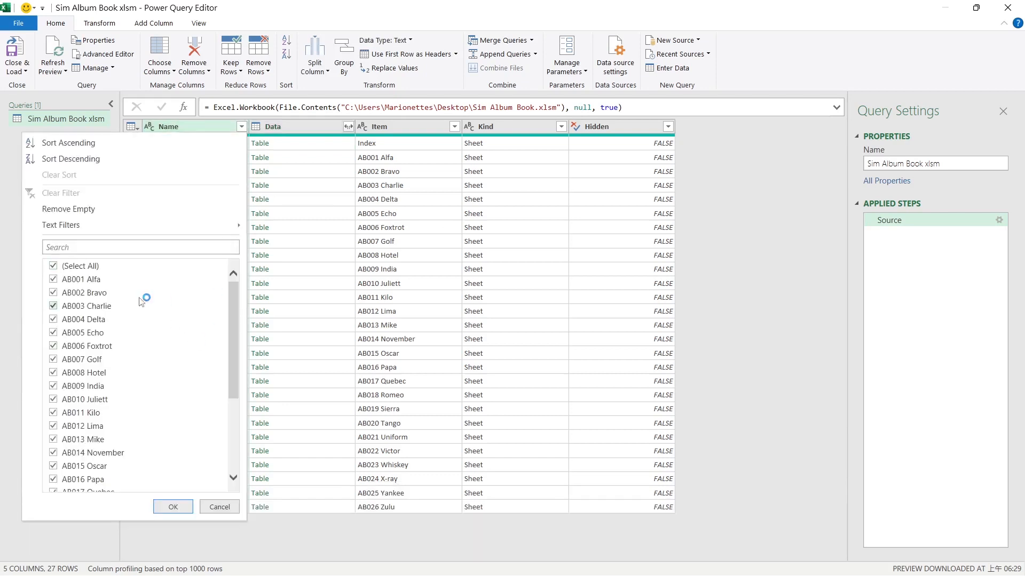
drag(233, 312, 233, 385)
click(68, 487)
click(170, 510)
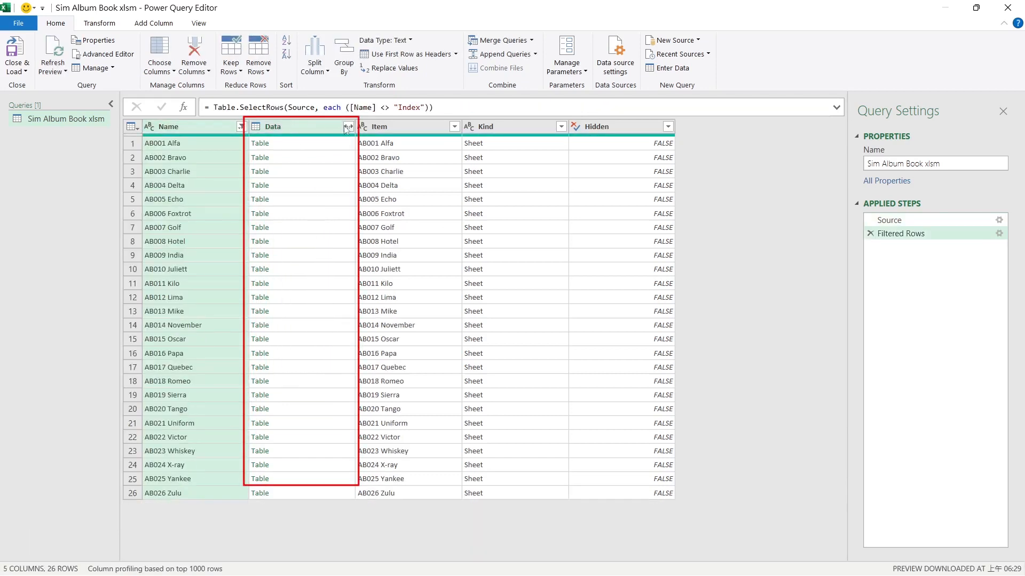
Step: Expand the Data column into all its table columns without the original column name as prefix
click(348, 127)
click(145, 318)
click(273, 364)
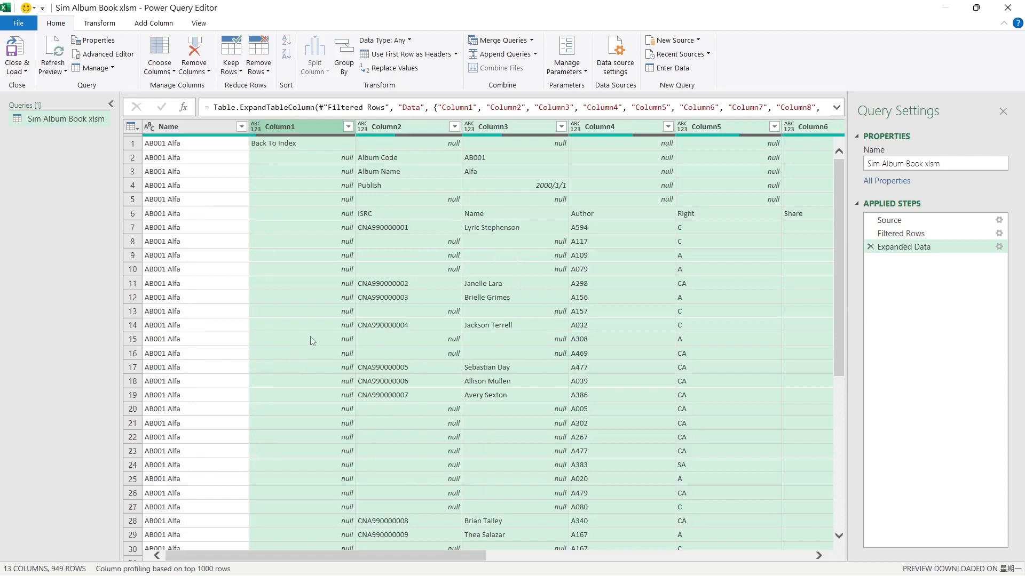
Step: Filter Column2 to exclude the Album Code, Album Name and Publish rows, and check the remaining rows
click(394, 159)
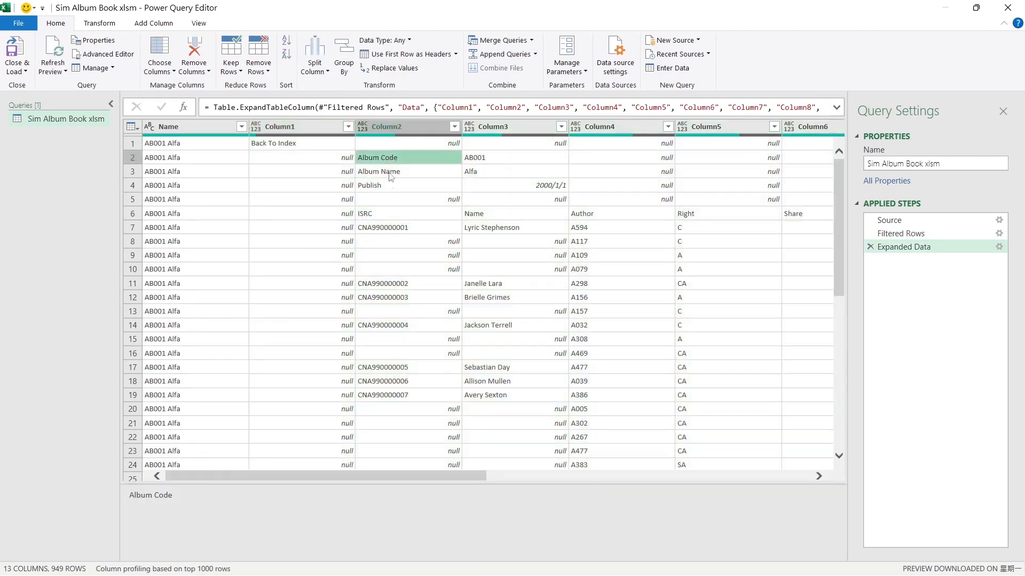
click(386, 185)
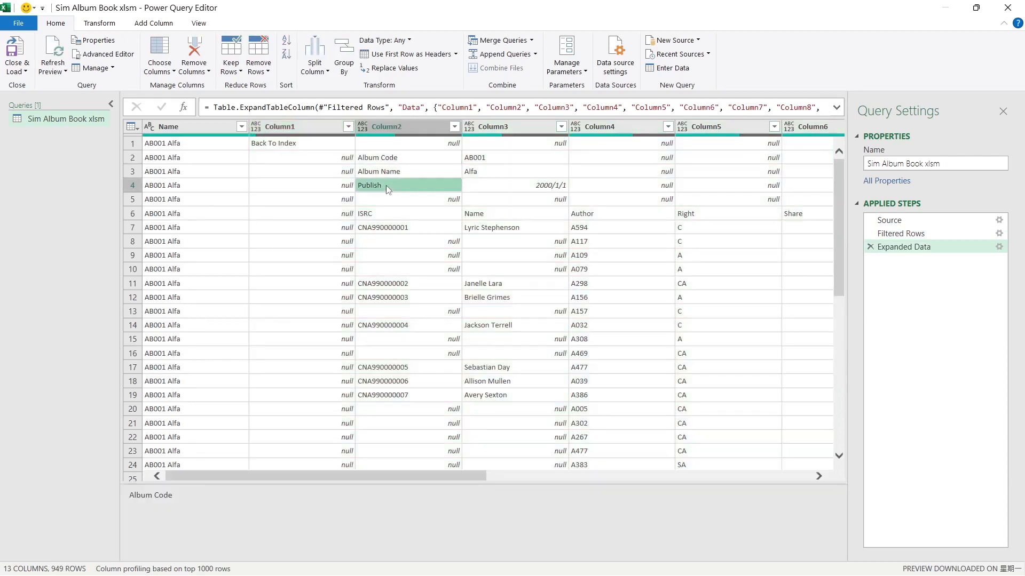
click(454, 127)
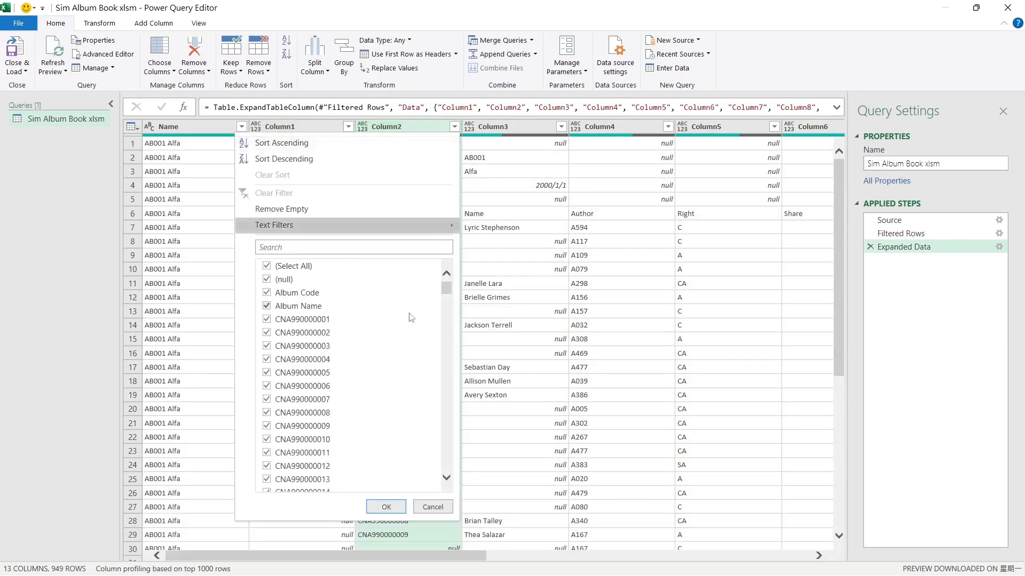
click(292, 298)
click(289, 311)
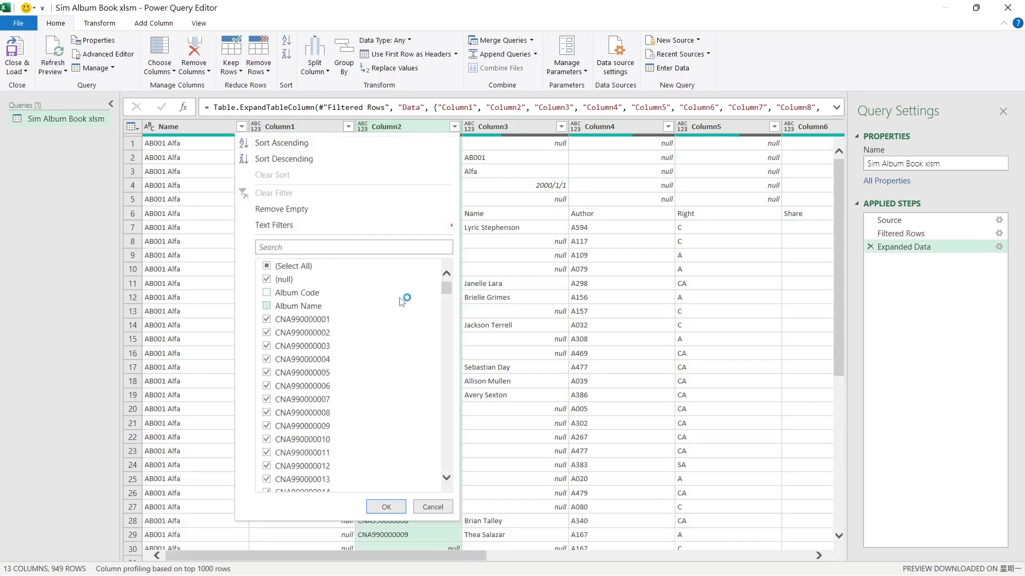
drag(445, 293, 446, 350)
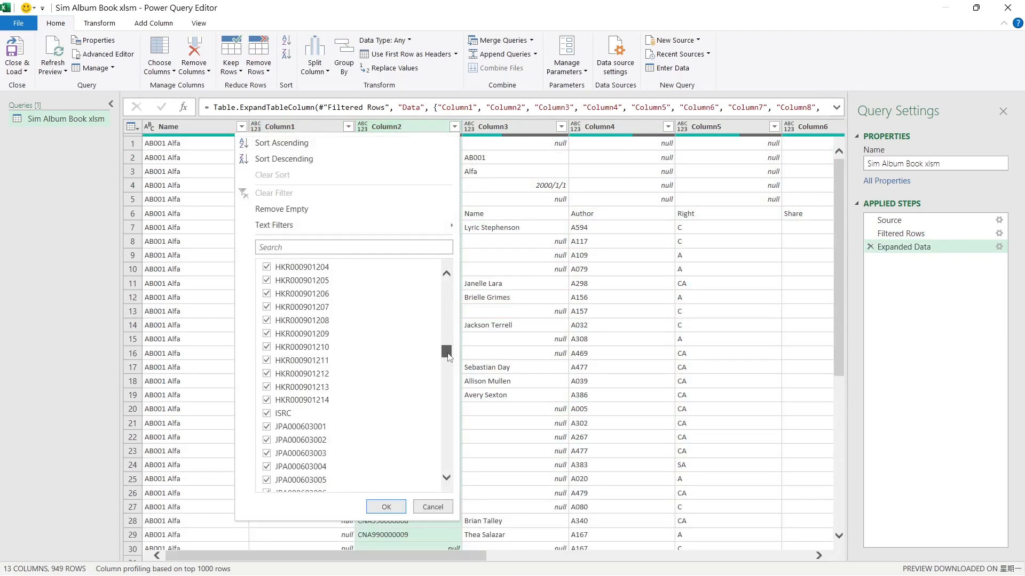
click(267, 415)
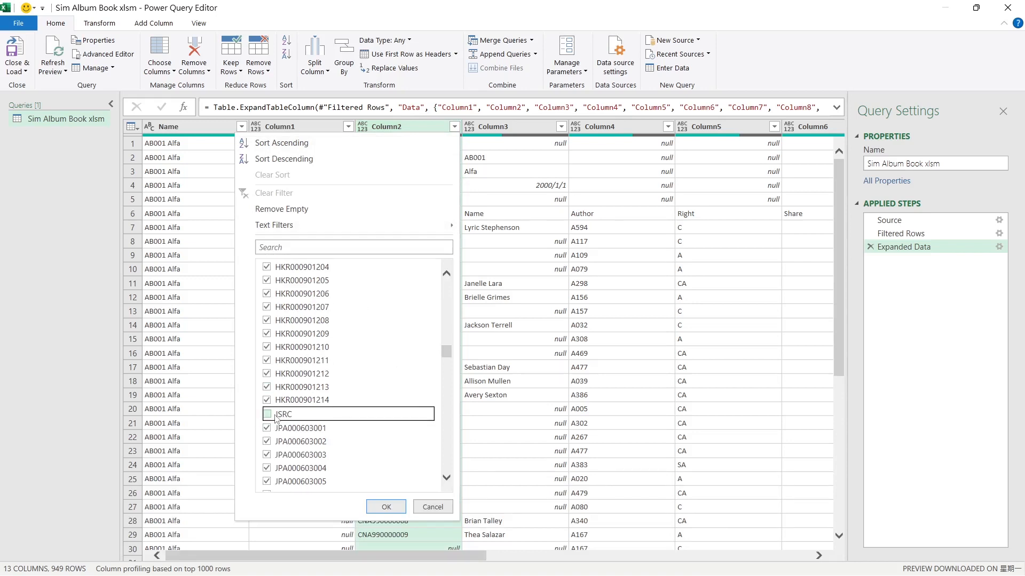
drag(451, 354, 446, 406)
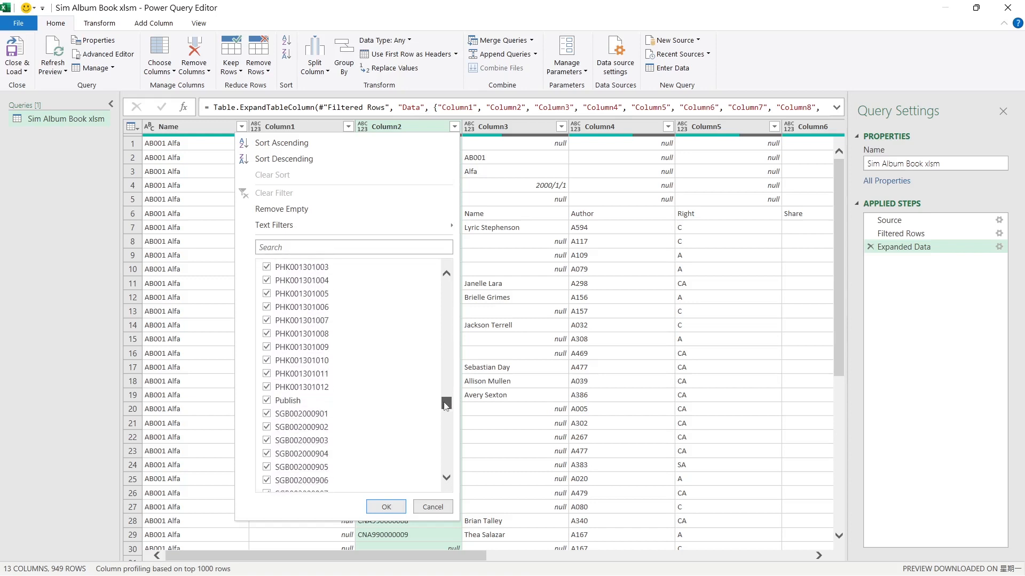
click(386, 507)
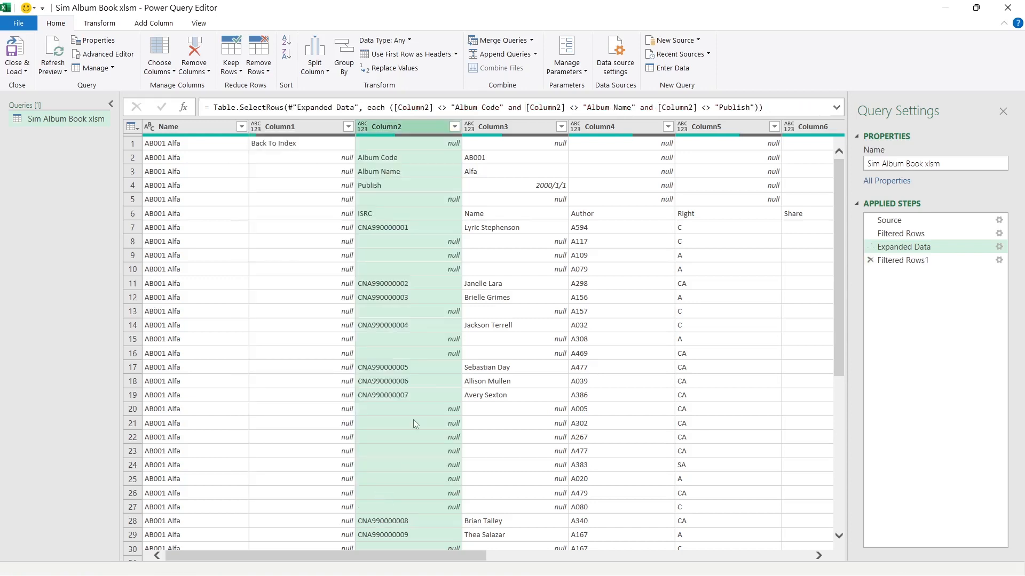
click(435, 203)
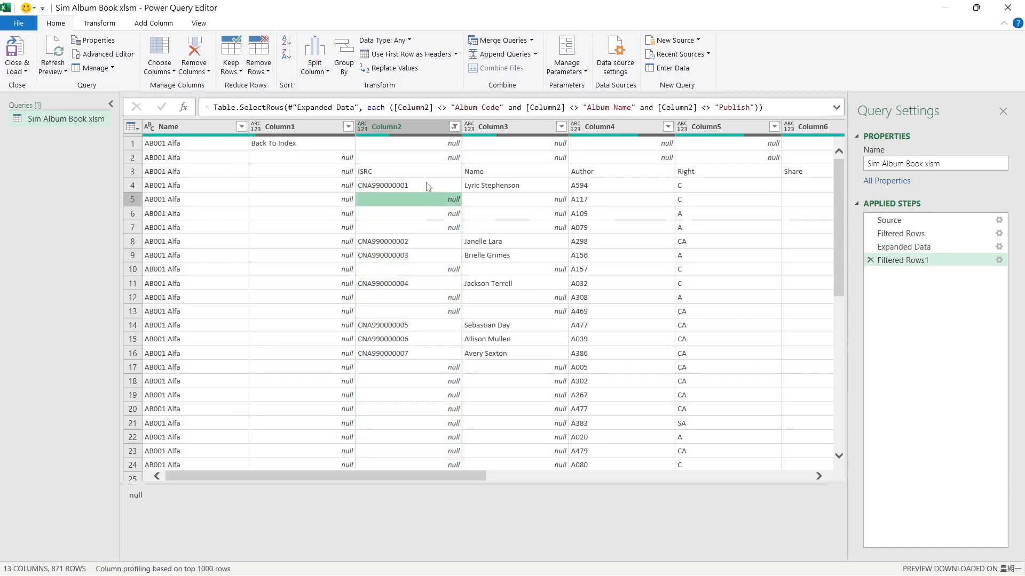
click(427, 184)
click(435, 176)
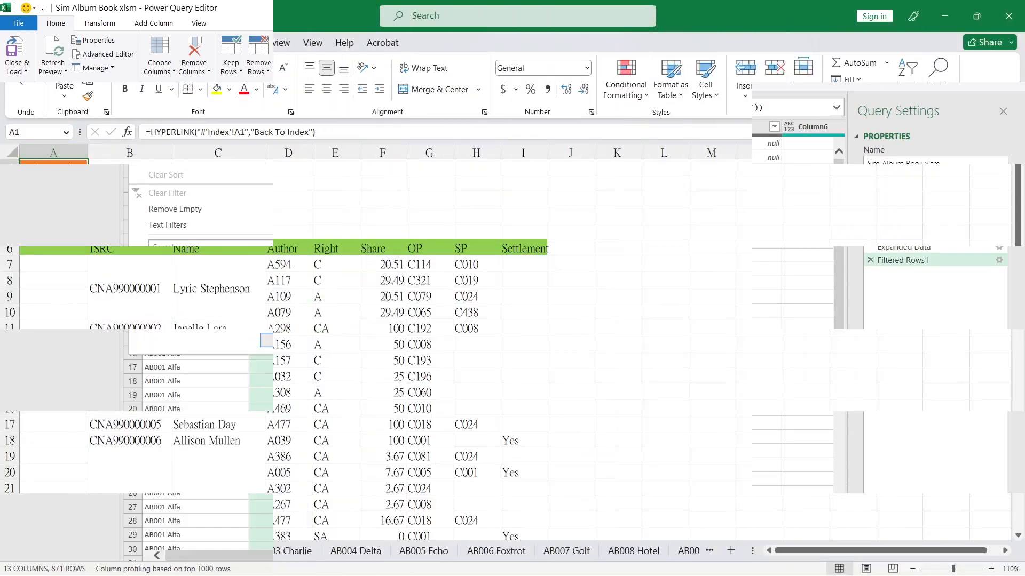
drag(9, 168, 11, 234)
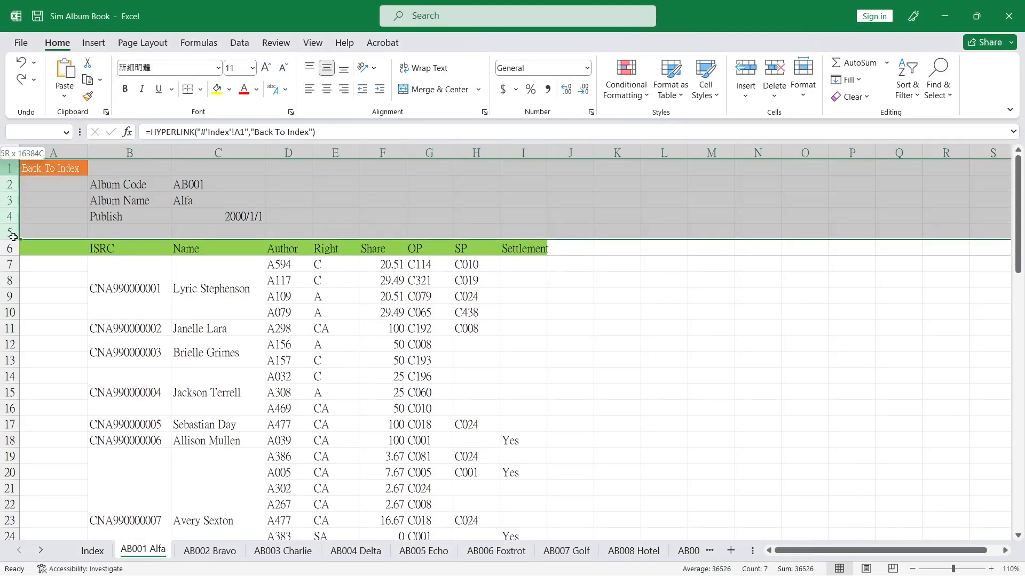
ctrl+click(61, 149)
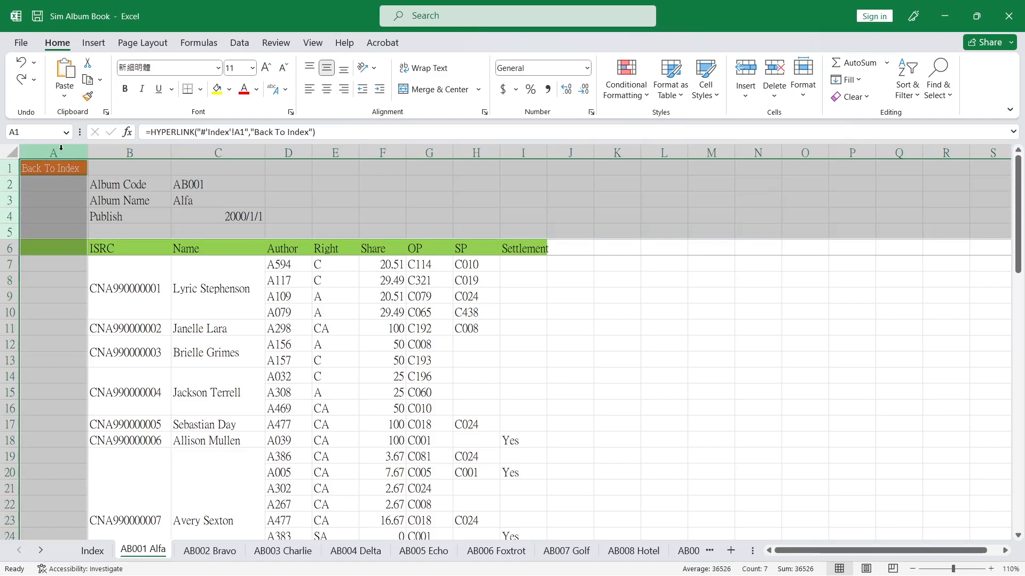
click(345, 362)
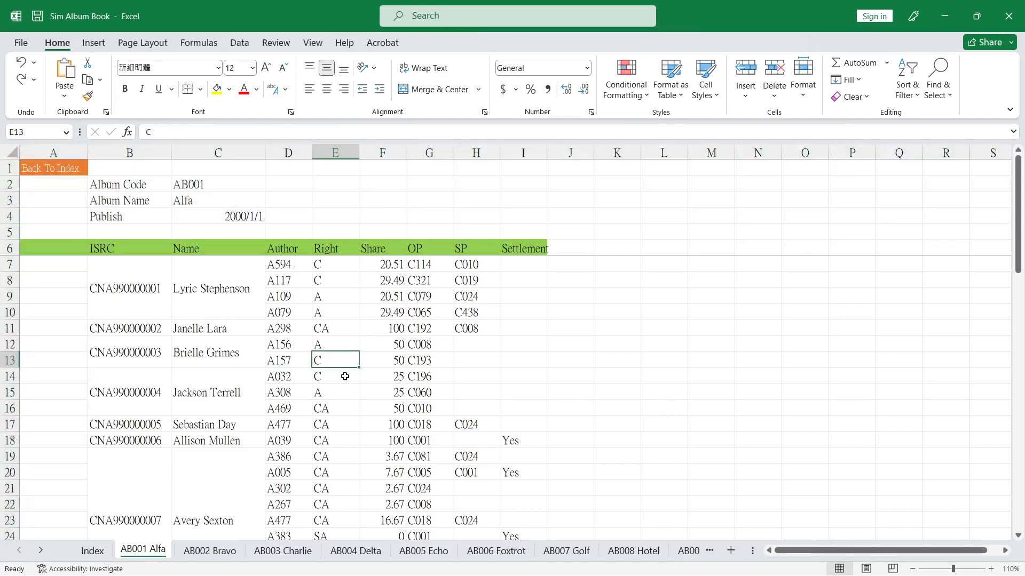
Step: In the Sim Album Book workbook, group sheets AB001 Alfa through AB026 Zulu and delete rows 1 to 5 and column A
ctrl+click(40, 551)
shift+click(609, 552)
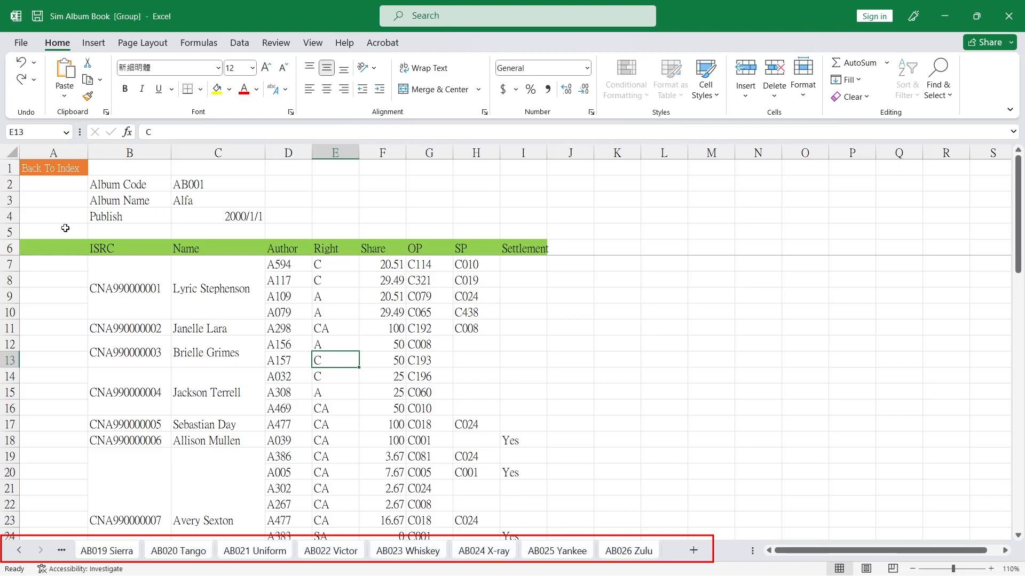
drag(9, 168, 10, 232)
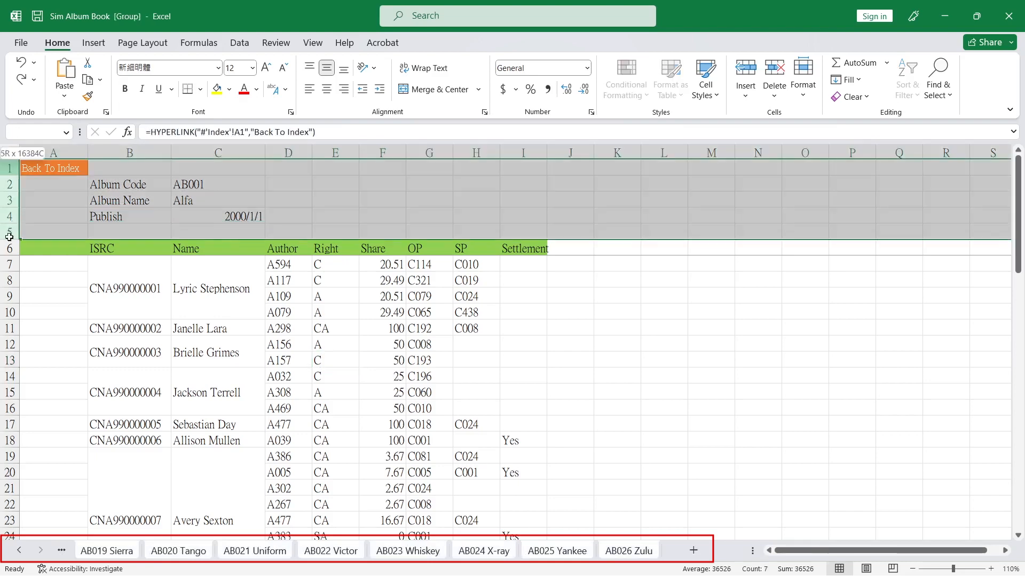
right_click(139, 207)
click(192, 363)
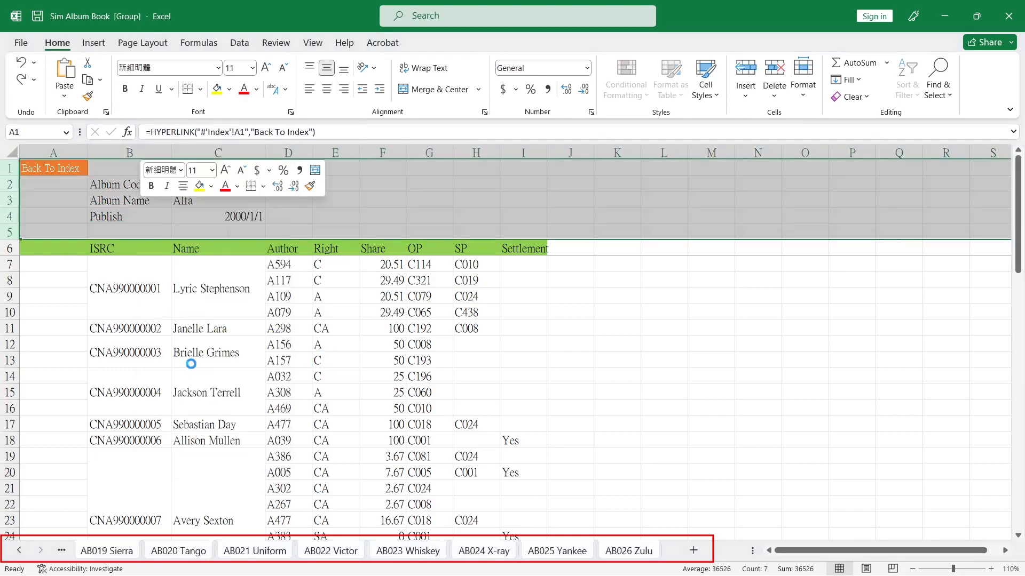
right_click(56, 153)
click(114, 305)
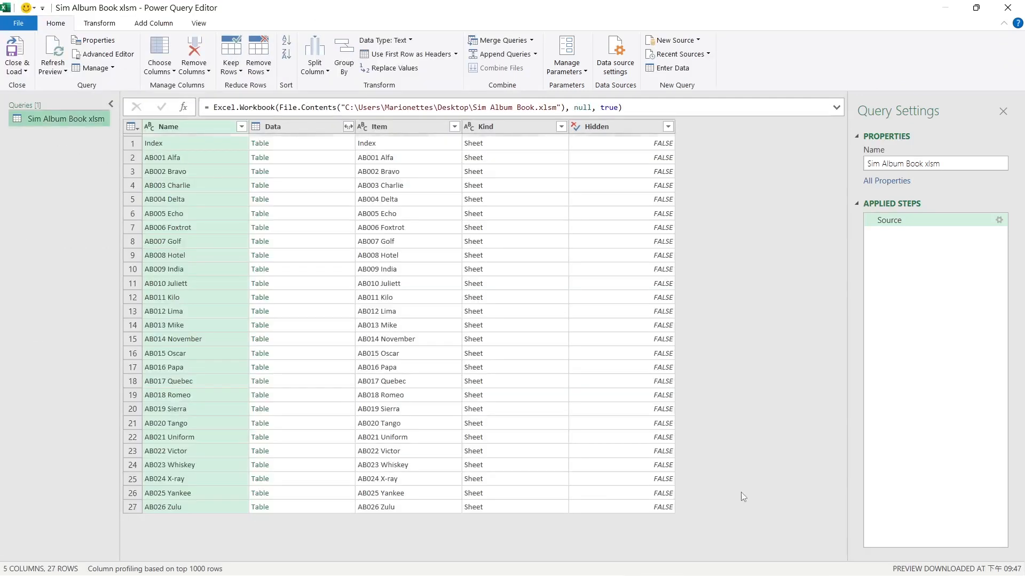
Step: In the Power Query Editor, remove the Item, Kind and Hidden columns from the workbook query
click(398, 132)
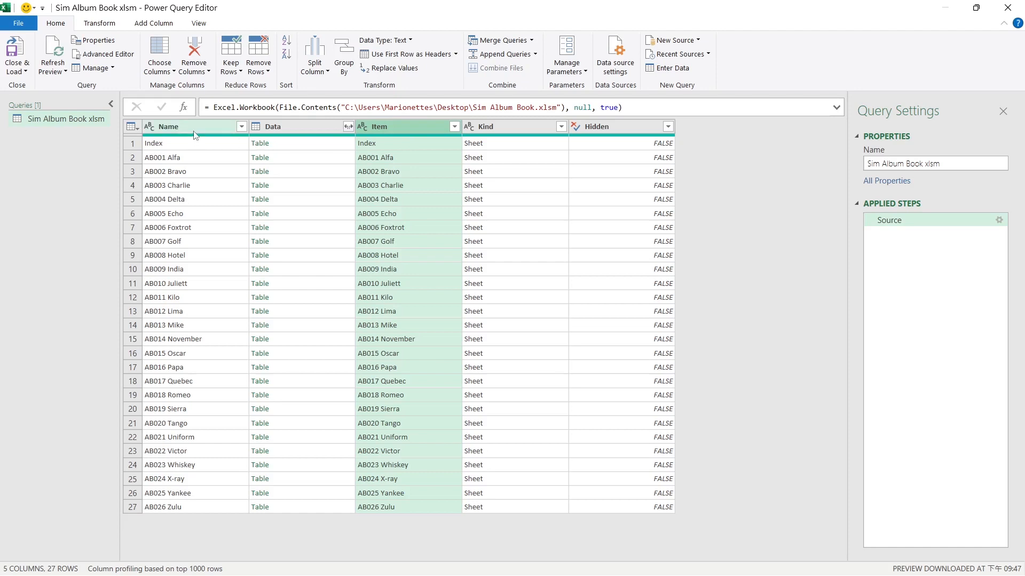
click(194, 134)
click(390, 134)
shift+click(611, 143)
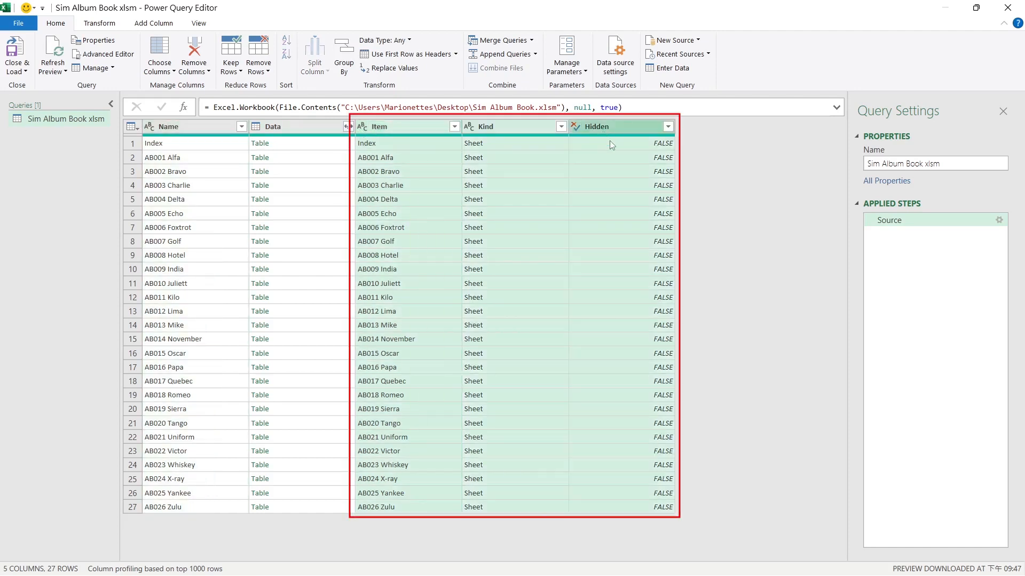
right_click(519, 165)
key(Escape)
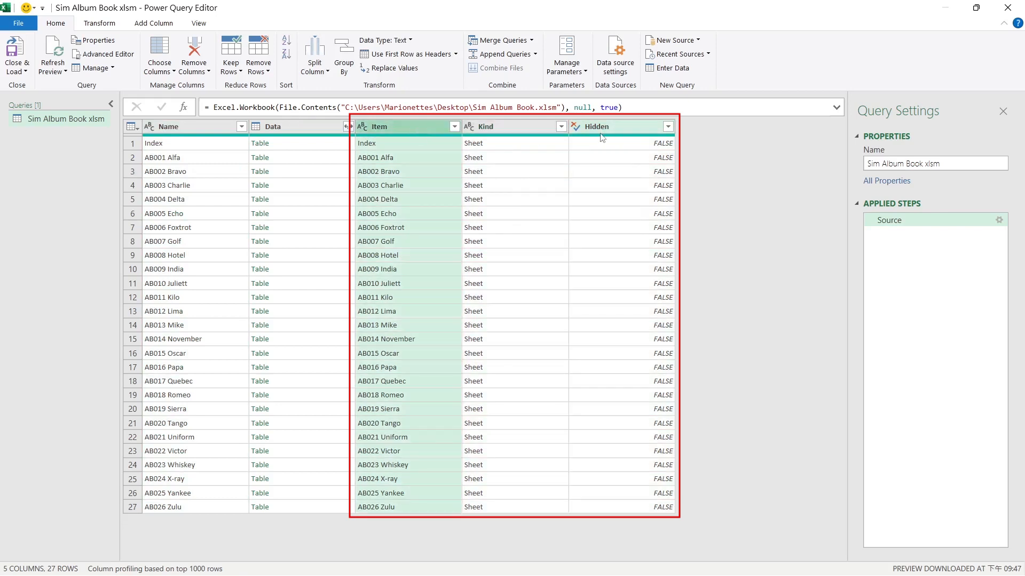
shift+click(601, 134)
right_click(602, 131)
click(634, 156)
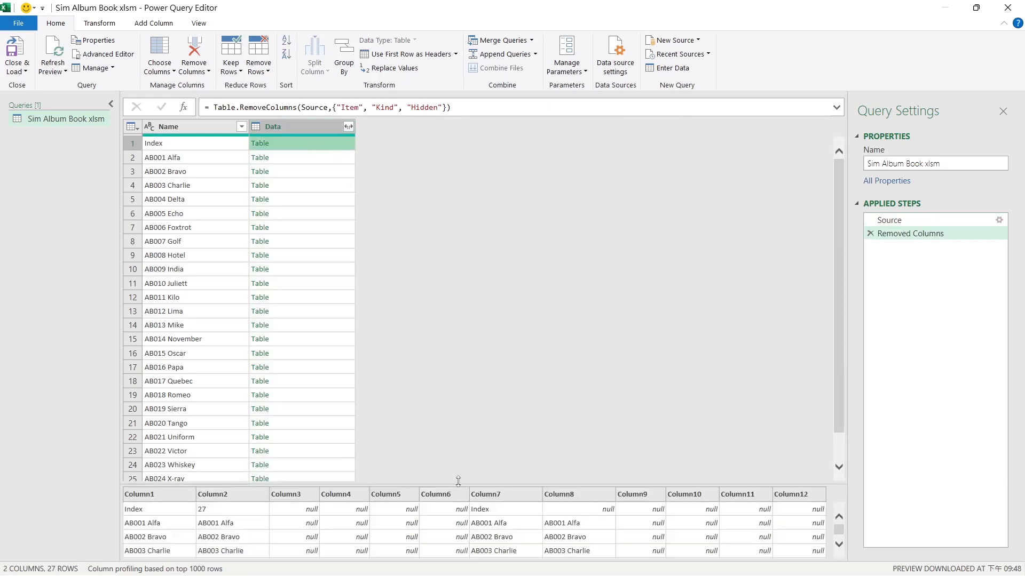
Step: Enlarge the table preview pane and filter the Name column to exclude the Index sheet
drag(457, 481, 453, 353)
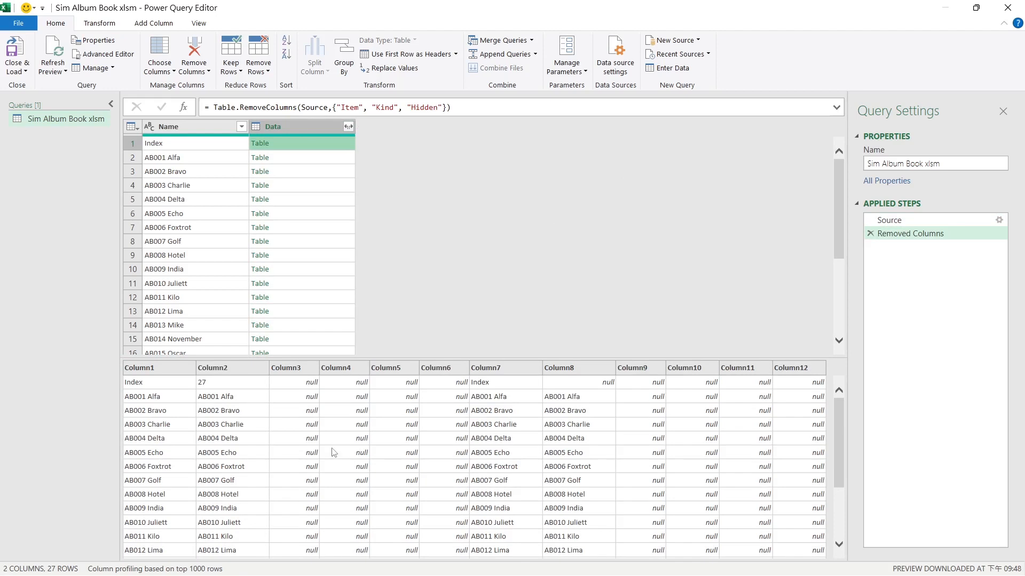
scroll(333, 452, down, 3)
scroll(333, 448, up, 3)
click(241, 127)
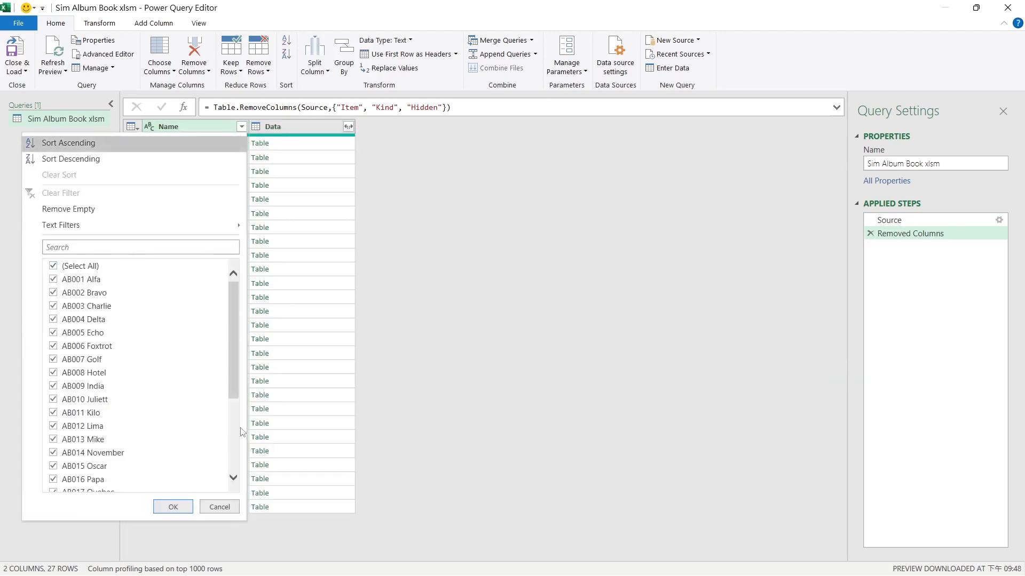
scroll(83, 481, down, 5)
click(72, 487)
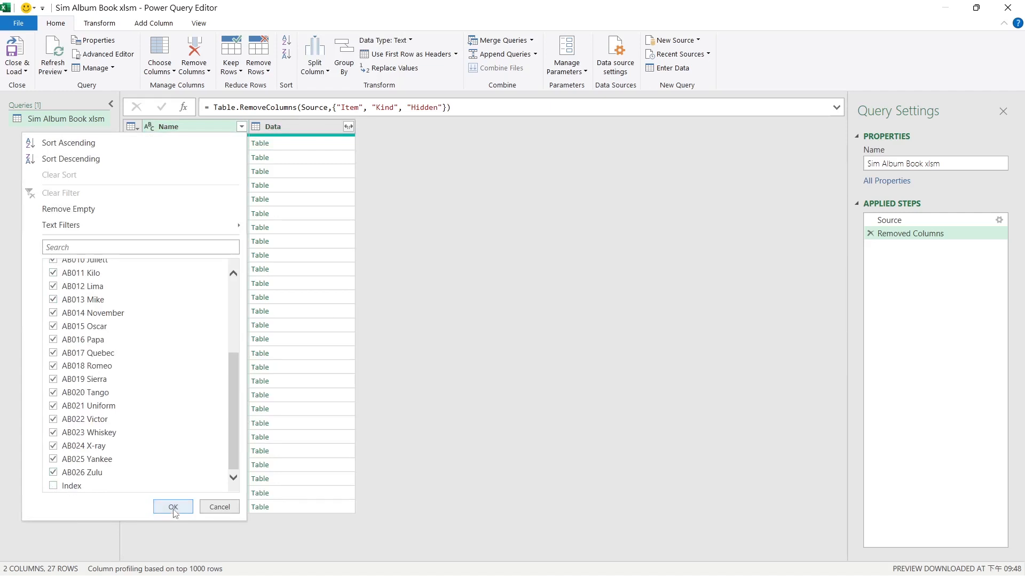
click(173, 507)
Step: Preview the AB001 Alfa table in the Data column, drill down into it and inspect its header rows
click(305, 146)
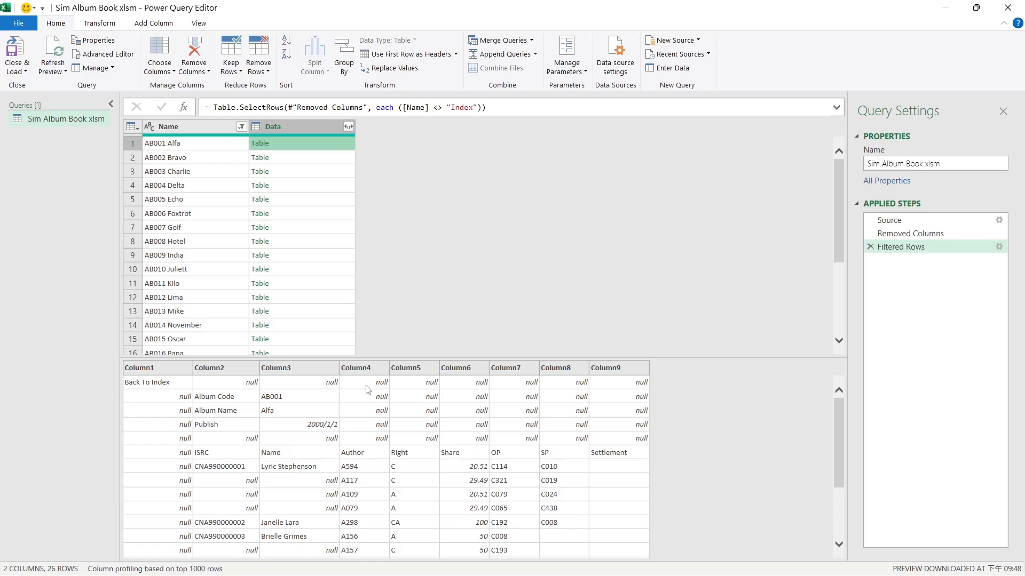
click(265, 150)
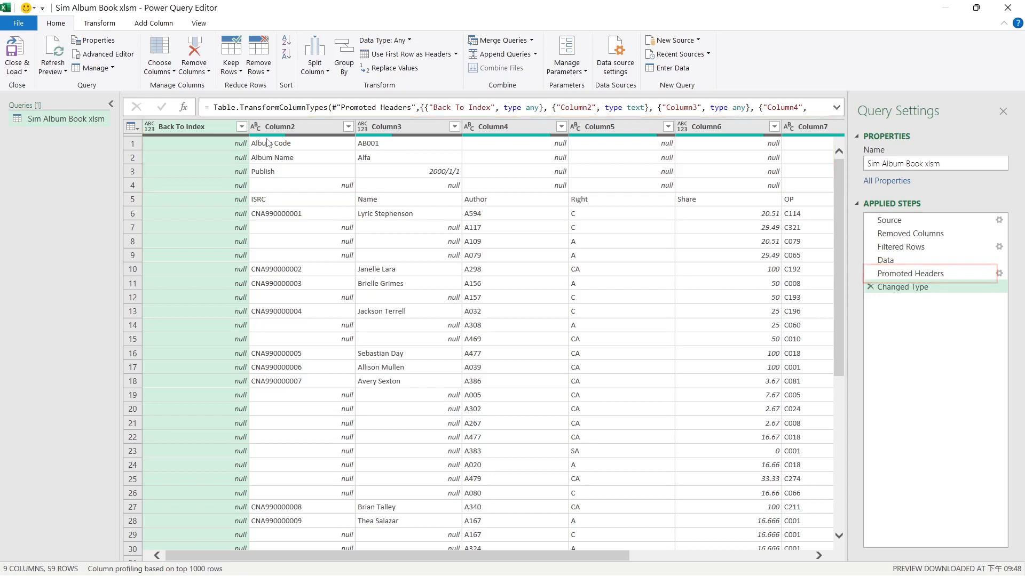
click(269, 186)
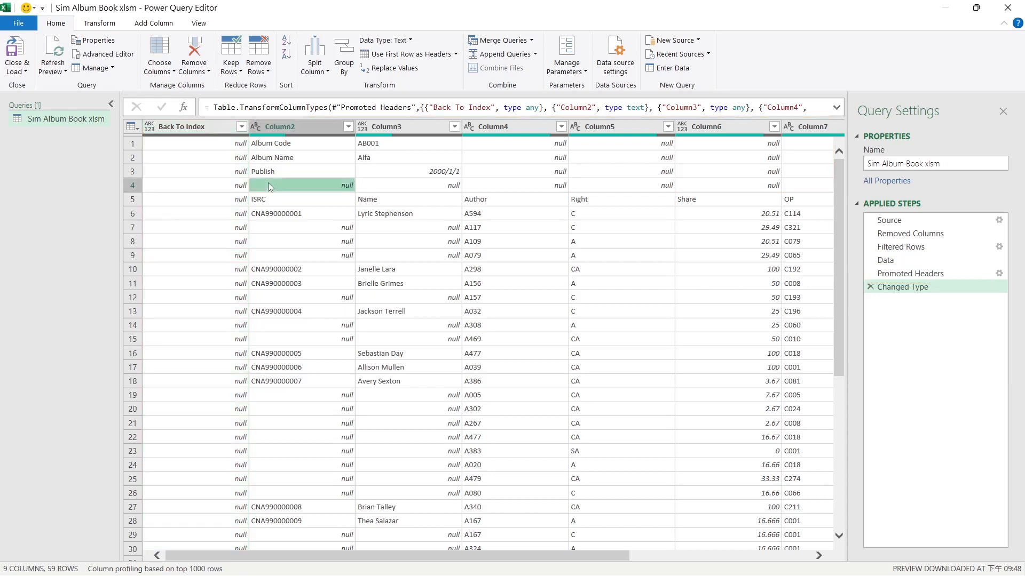
click(281, 145)
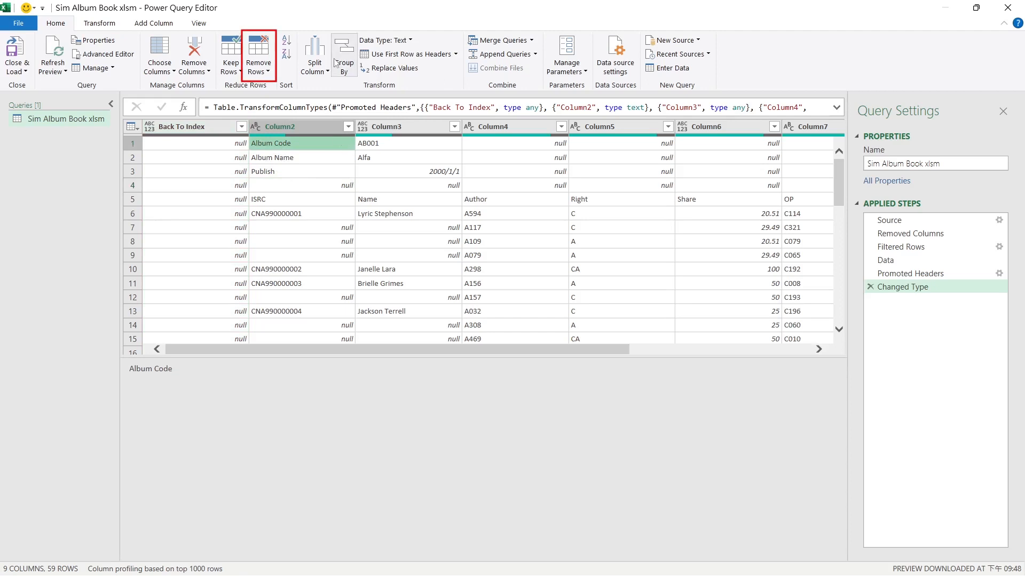
Step: Remove the top 5 rows of the AB001 Alfa table
click(259, 55)
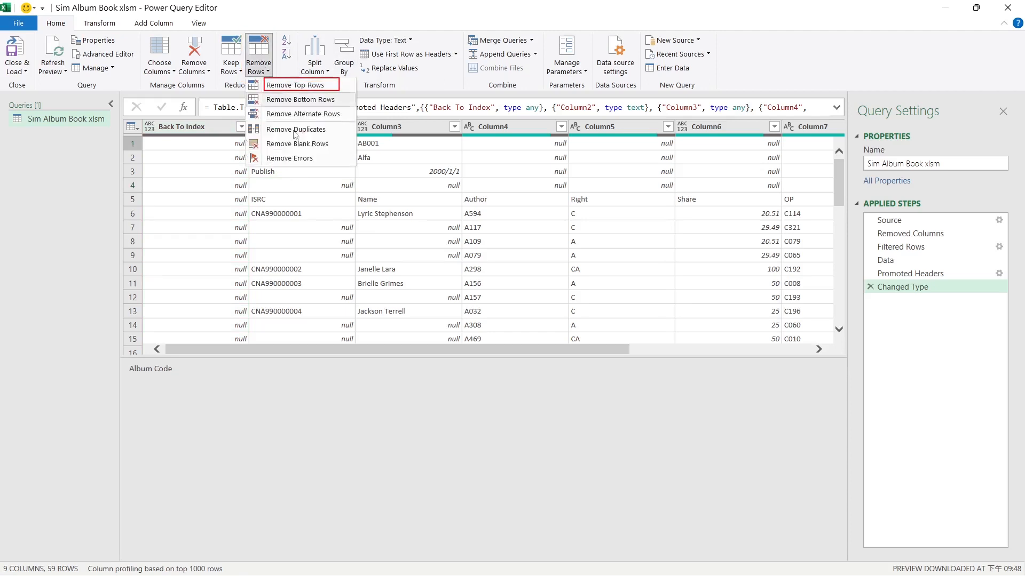
click(292, 86)
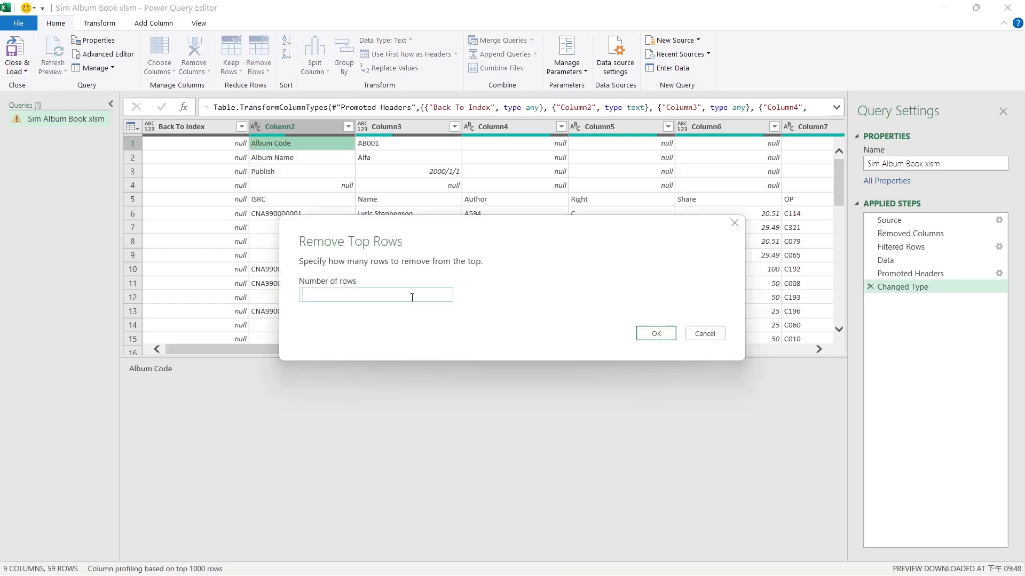
text(5)
click(655, 333)
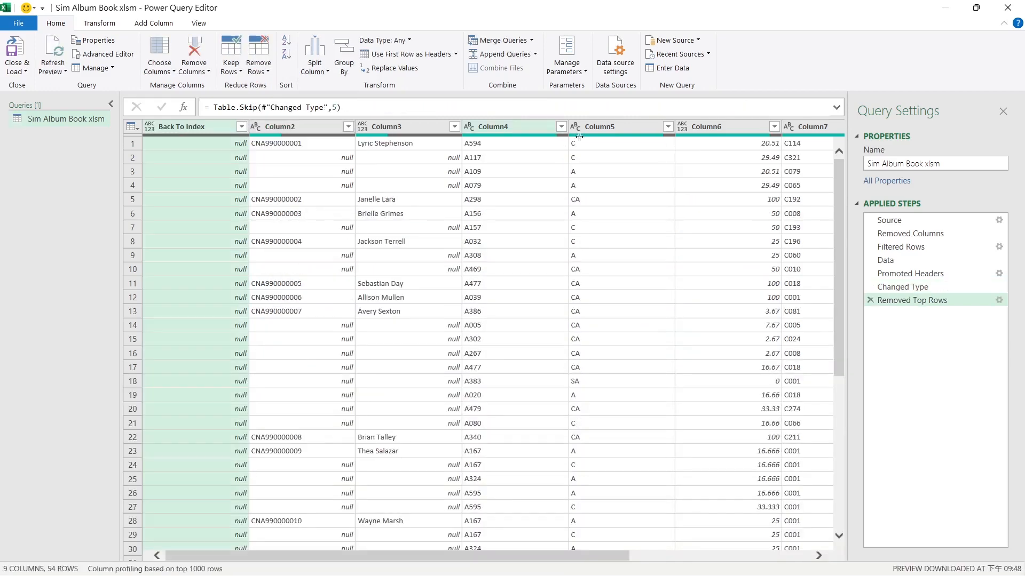
Step: Compare the Changed Type and Removed Top Rows steps, and copy the Table.Skip formula of Removed Top Rows
click(925, 290)
click(919, 302)
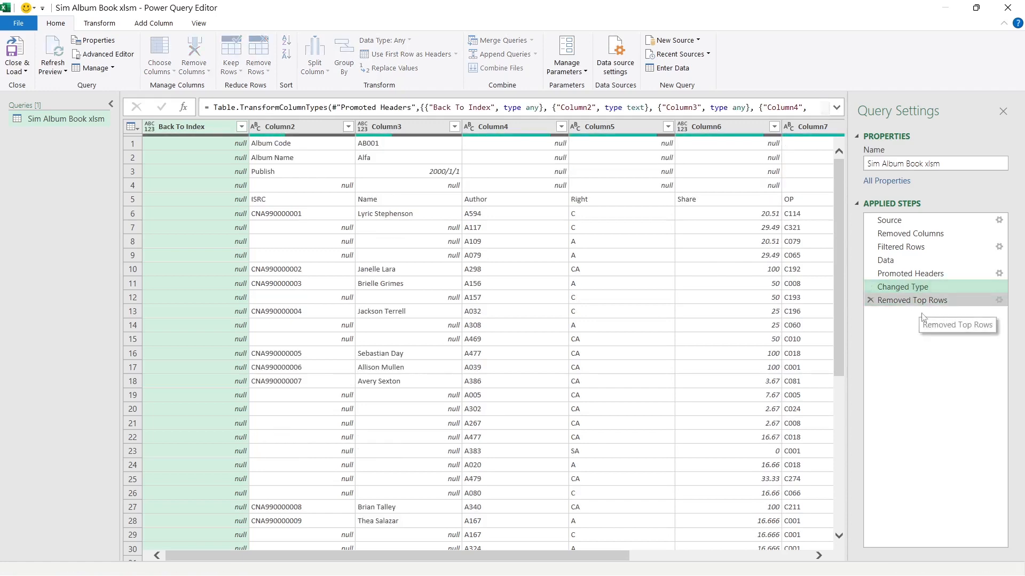
click(323, 109)
key(ctrl+a)
key(ctrl+c)
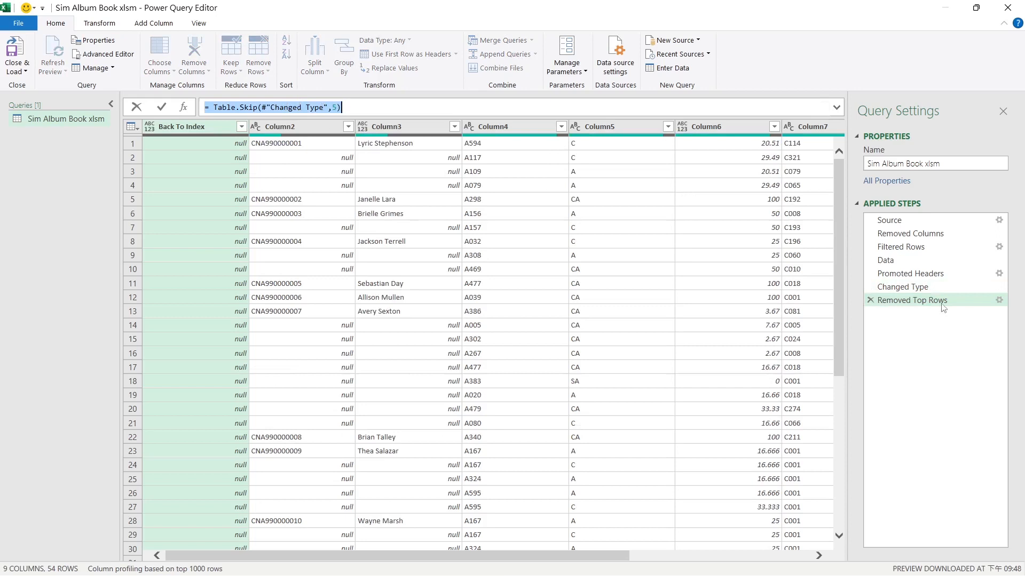
Step: Delete the applied steps Removed Top Rows, Changed Type, Promoted Headers and Data, returning the query to Filtered Rows
click(880, 303)
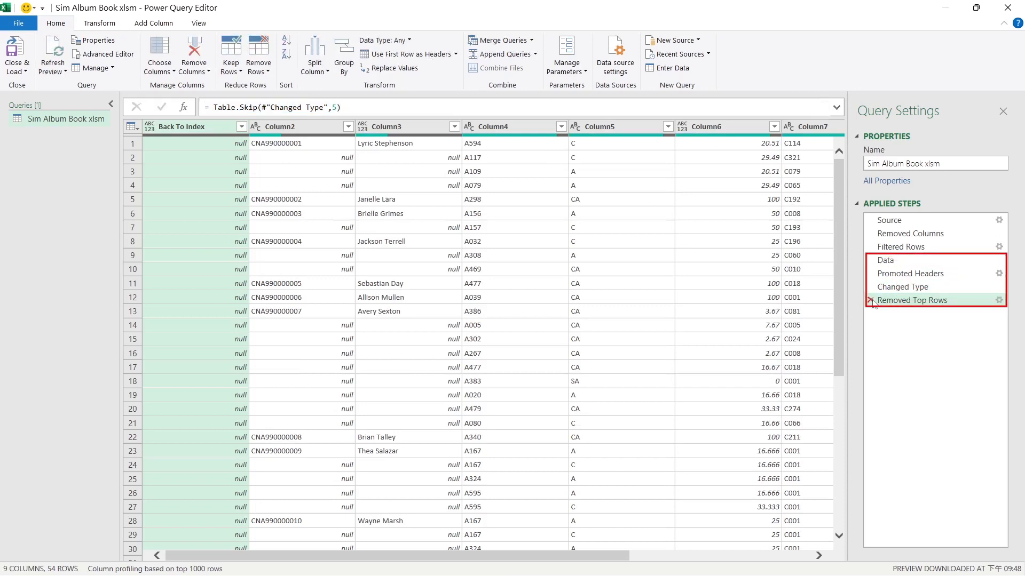
click(870, 301)
click(869, 287)
click(869, 273)
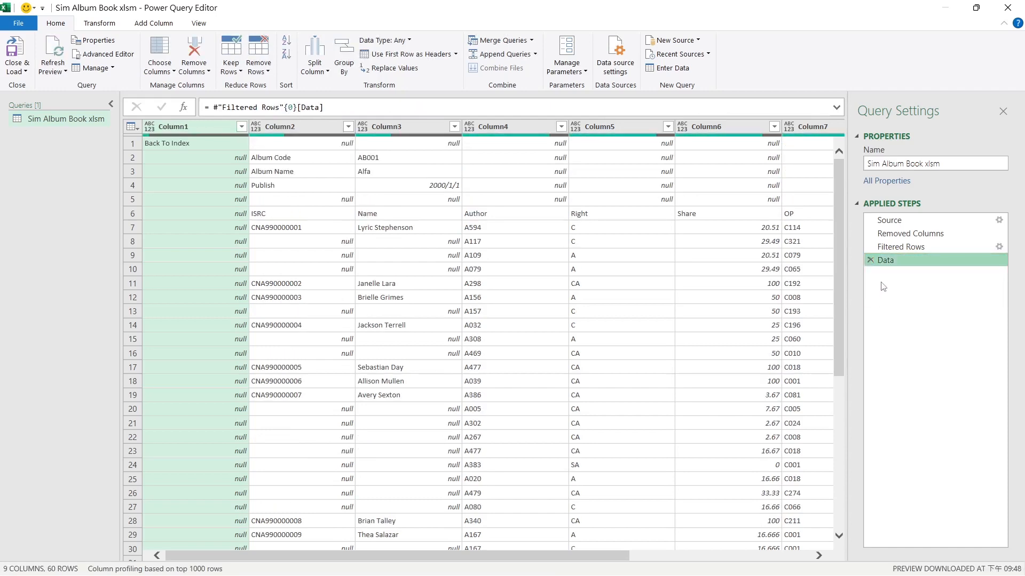
click(870, 260)
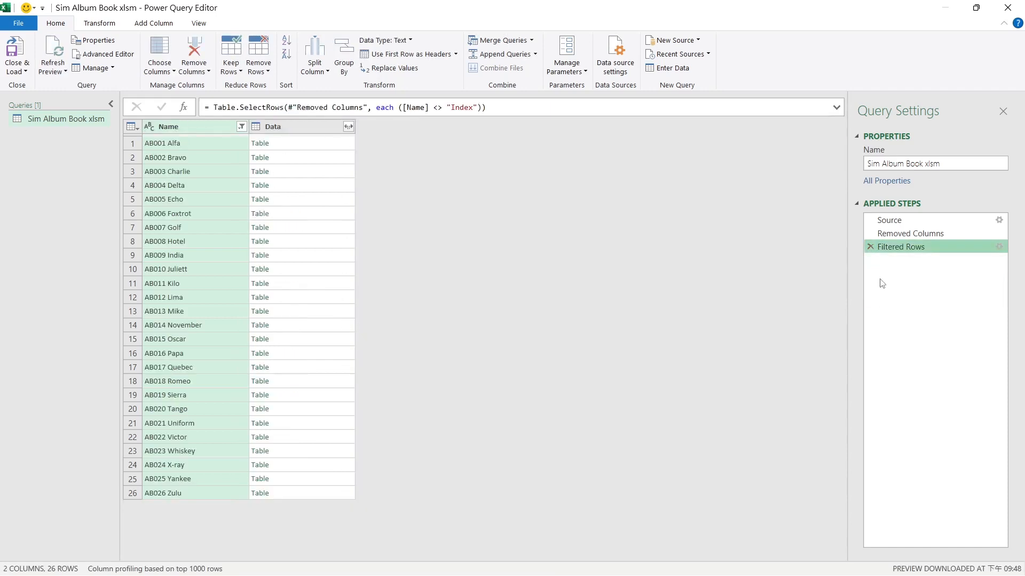
Step: Start a custom column with the copied Table.Skip formula and delete its duplicate equals sign
click(309, 144)
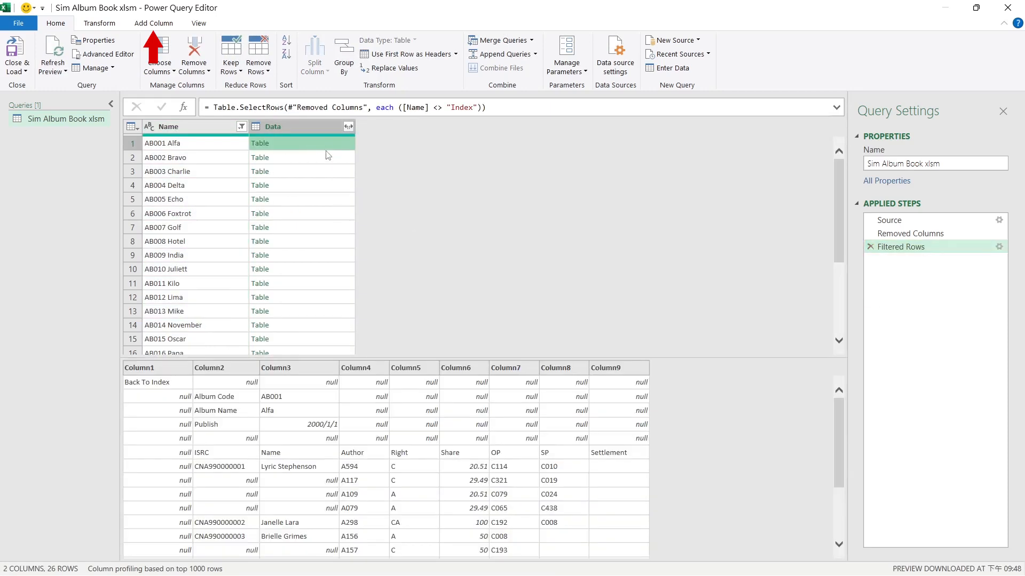
click(153, 22)
click(63, 63)
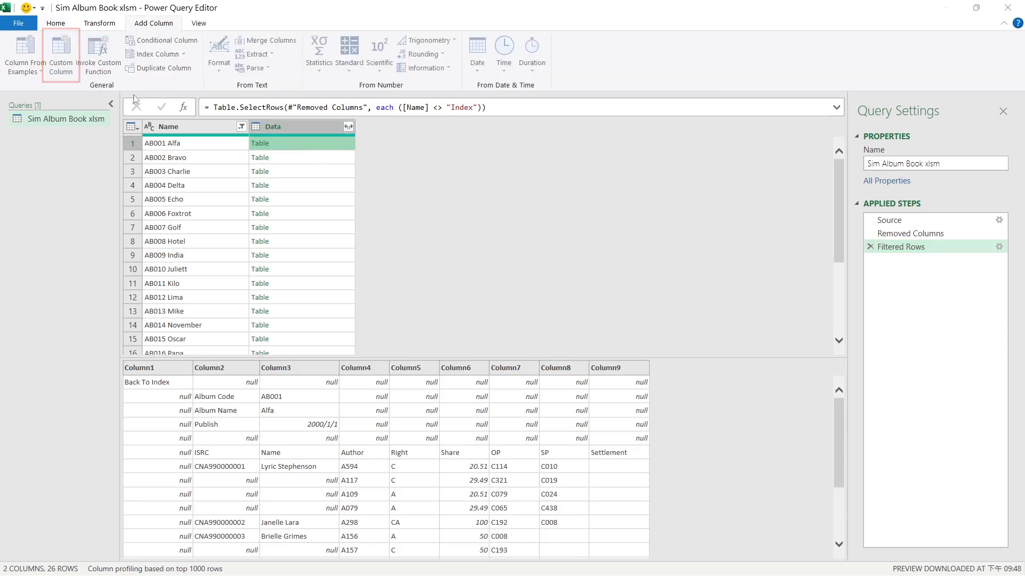
click(369, 262)
key(ctrl+v)
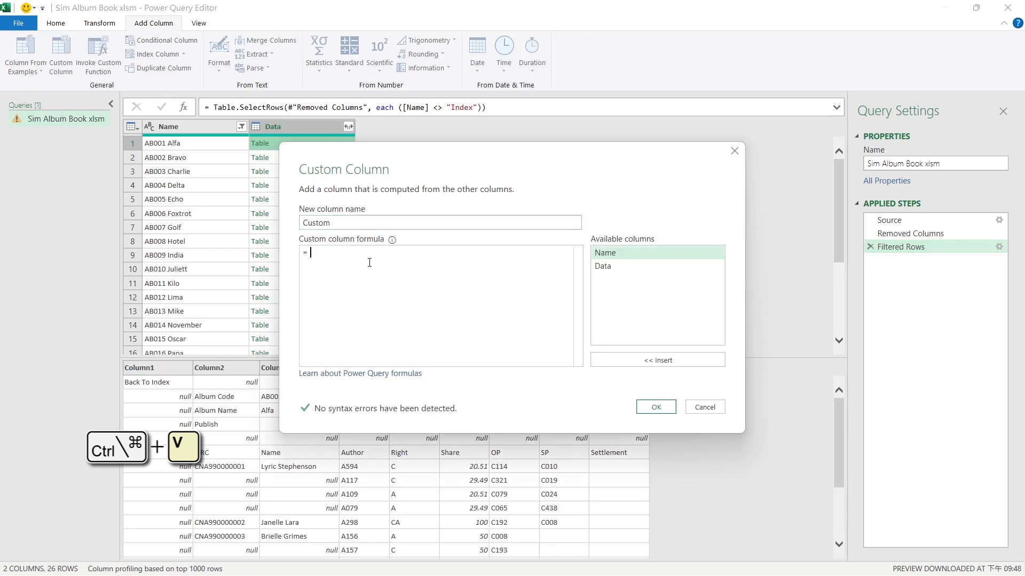
drag(320, 252, 303, 251)
key(BackSpace)
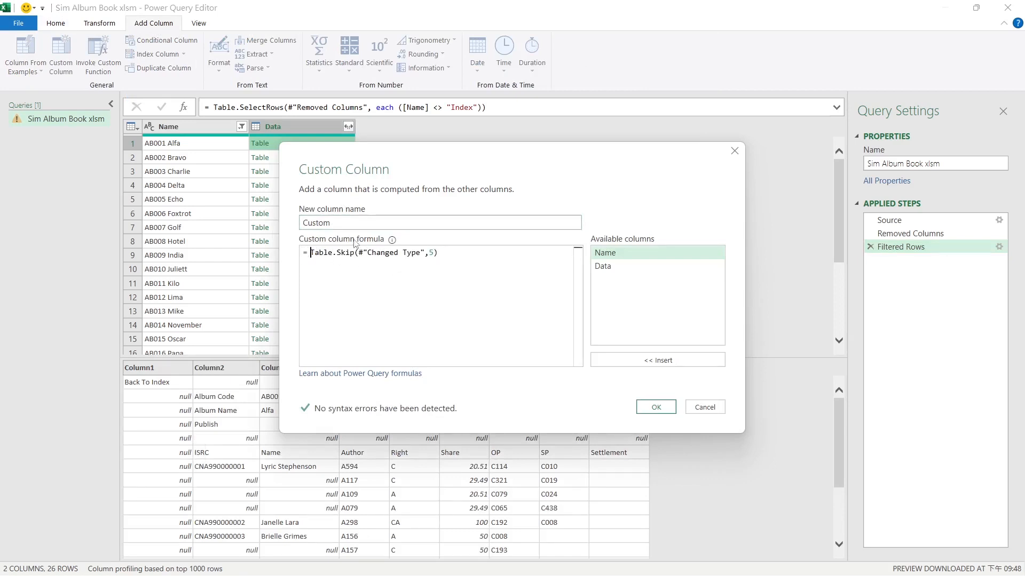
Step: Name the custom column Skip Column, reusing the word Skip from the formula
drag(355, 254, 345, 254)
double_click(352, 223)
key(ctrl+v)
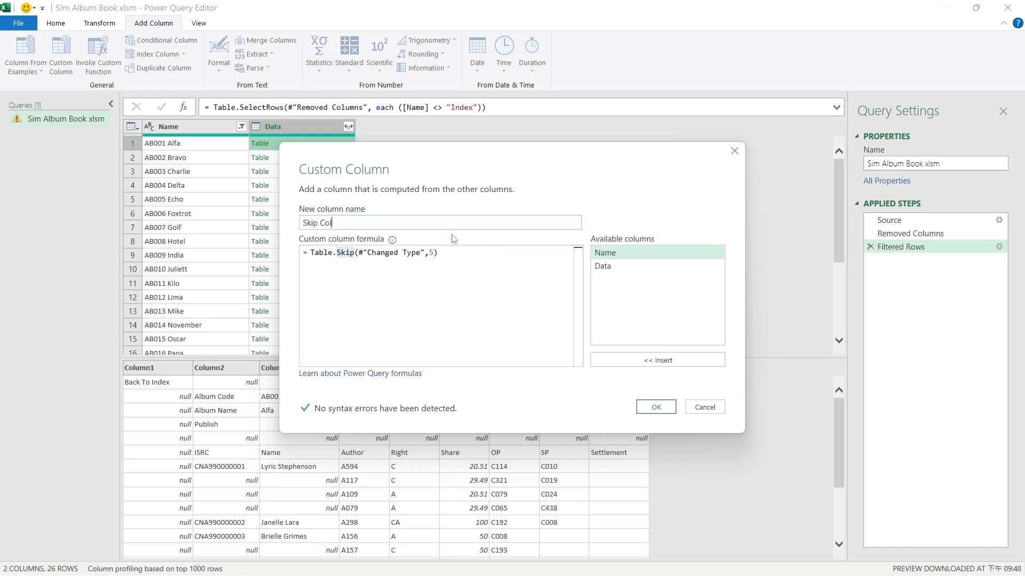
Step: Replace #"Changed Type" with the Data column so the formula is Table.Skip([Data],5), and add the custom column
click(438, 264)
drag(359, 254, 425, 254)
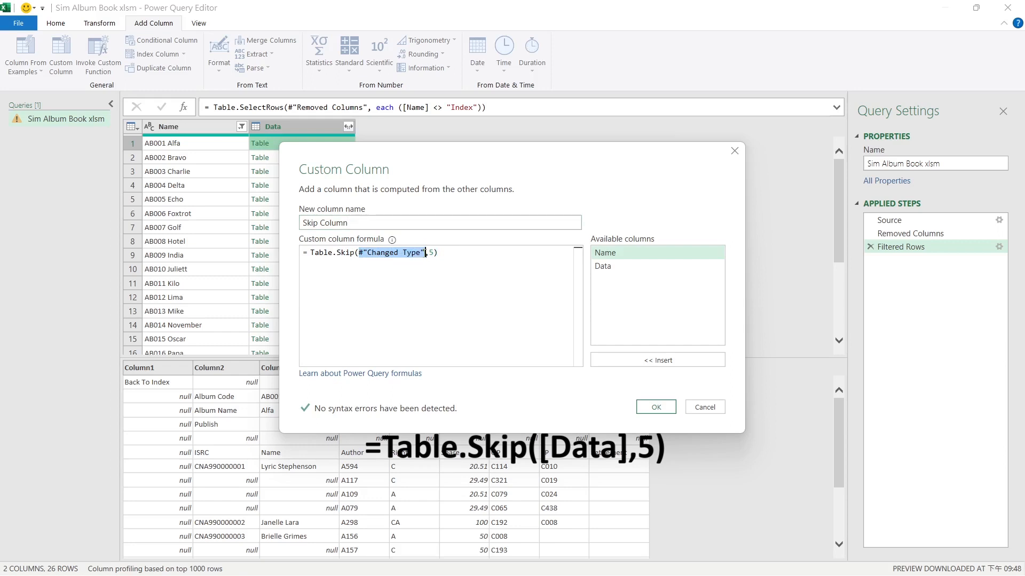
double_click(603, 265)
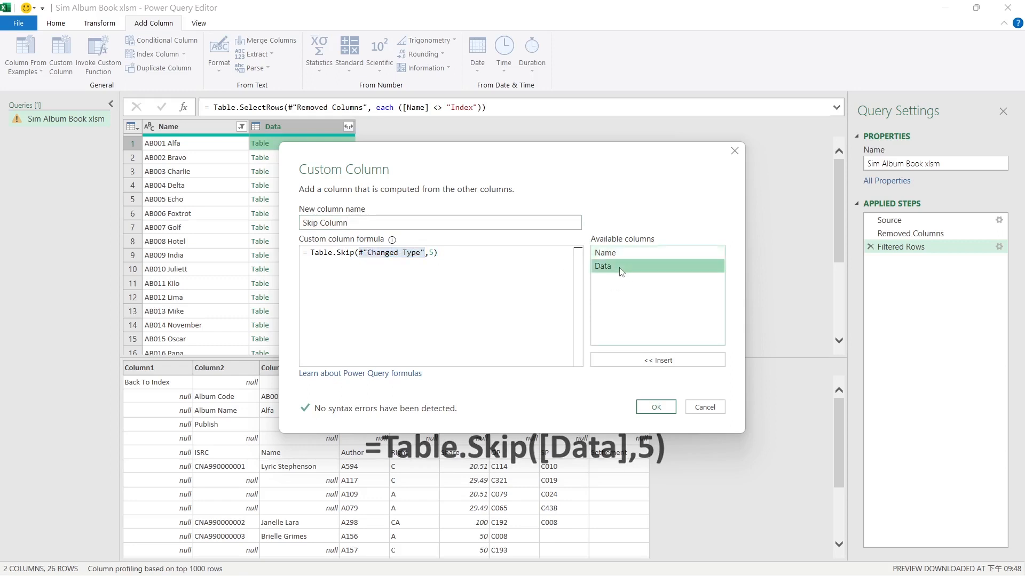
click(656, 408)
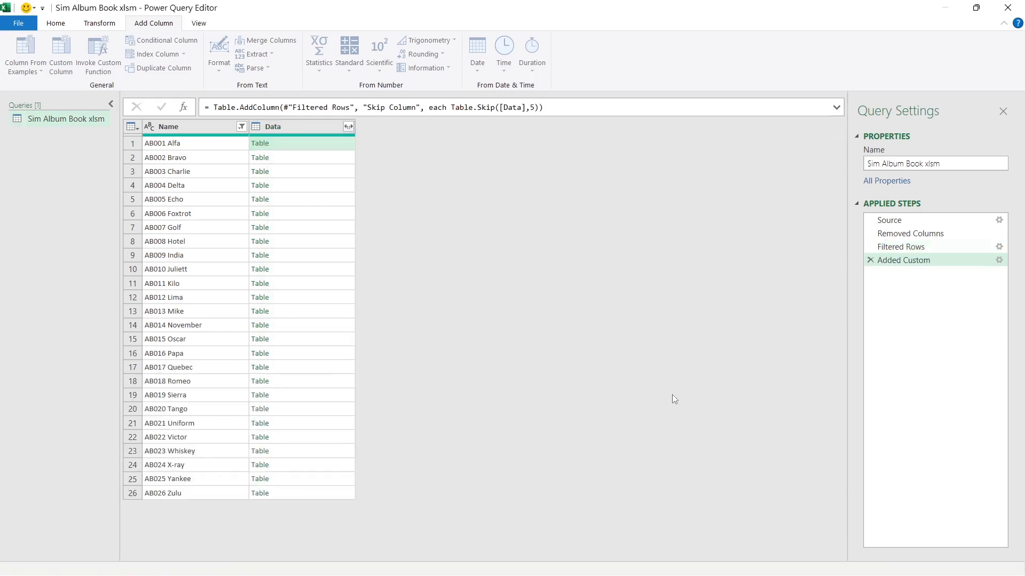
Step: Drill down into the AB001 Alfa table of Skip Column and use its first row as headers
click(426, 143)
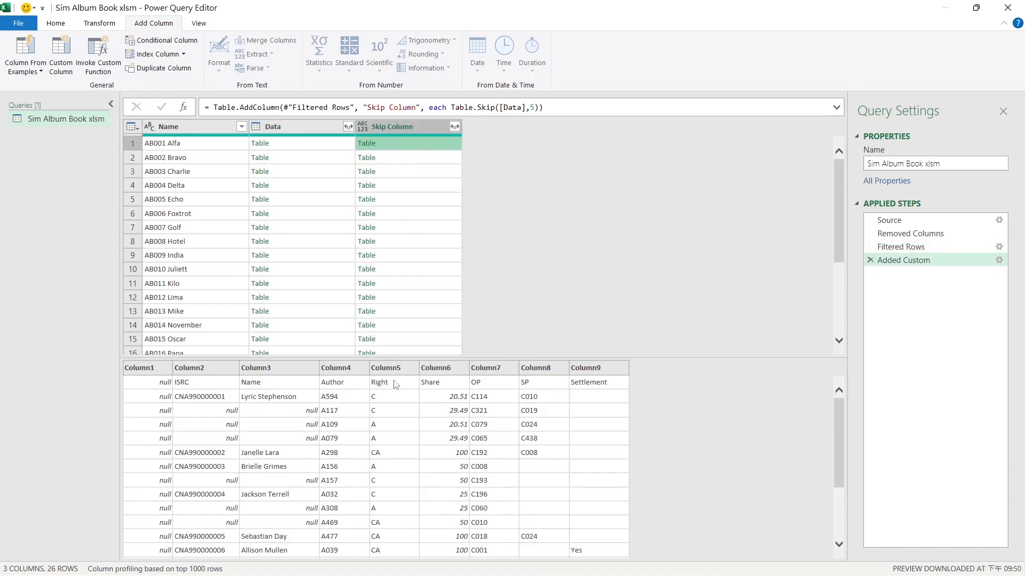
click(365, 144)
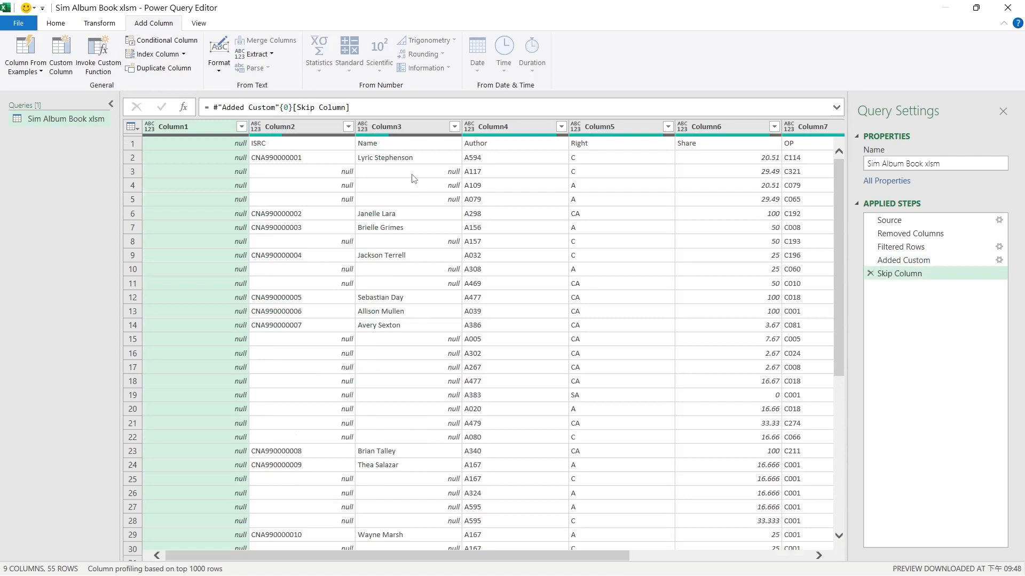
click(392, 148)
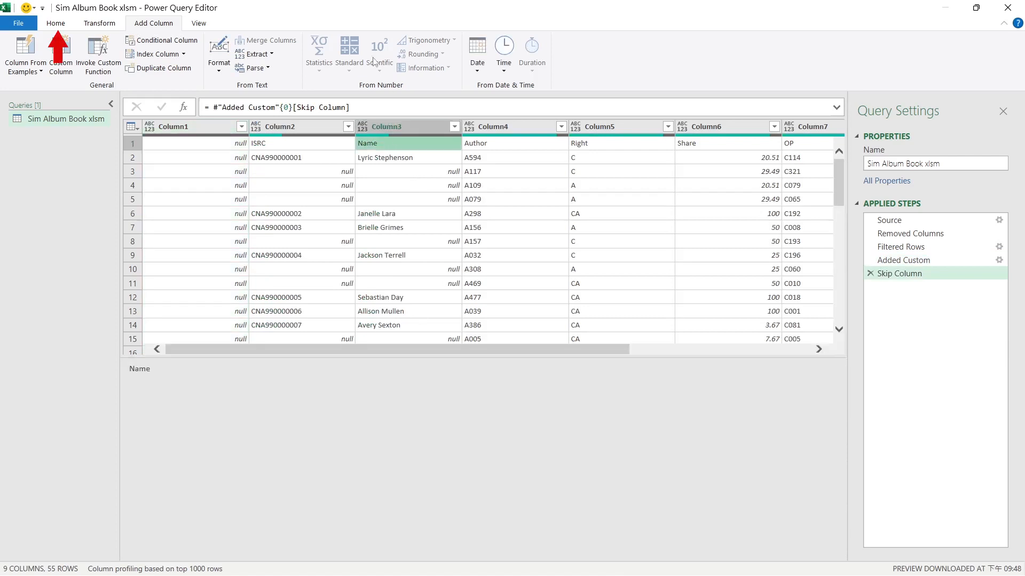
click(57, 23)
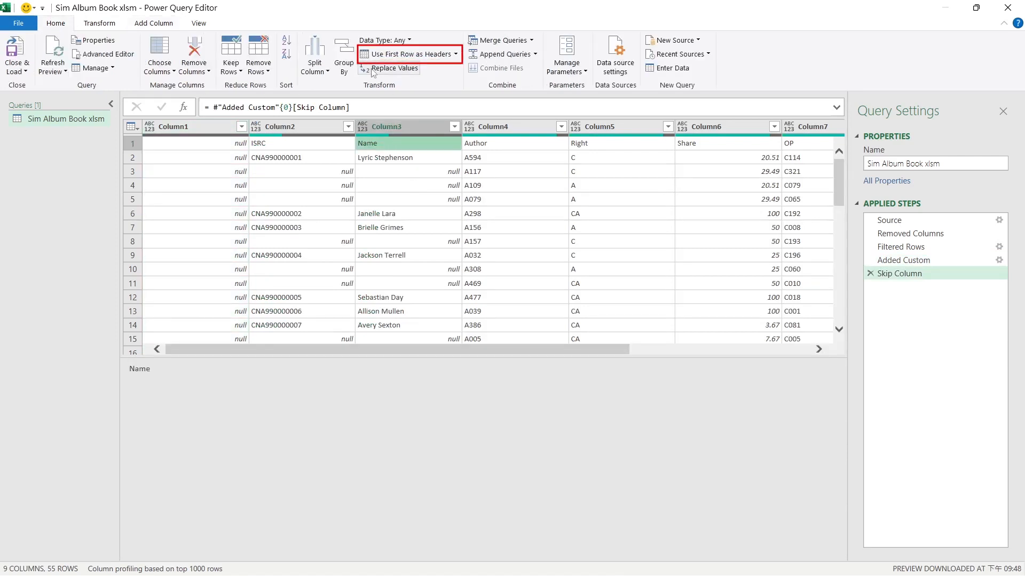
click(398, 54)
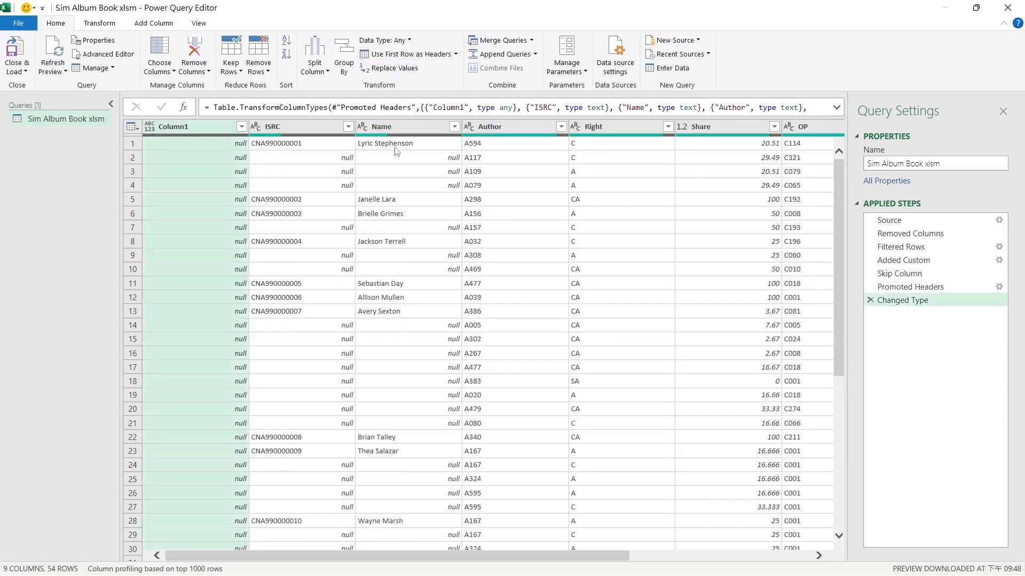
Step: Delete the Changed Type step and copy the Table.PromoteHeaders formula of the Promoted Headers step
click(870, 300)
key(ctrl+c)
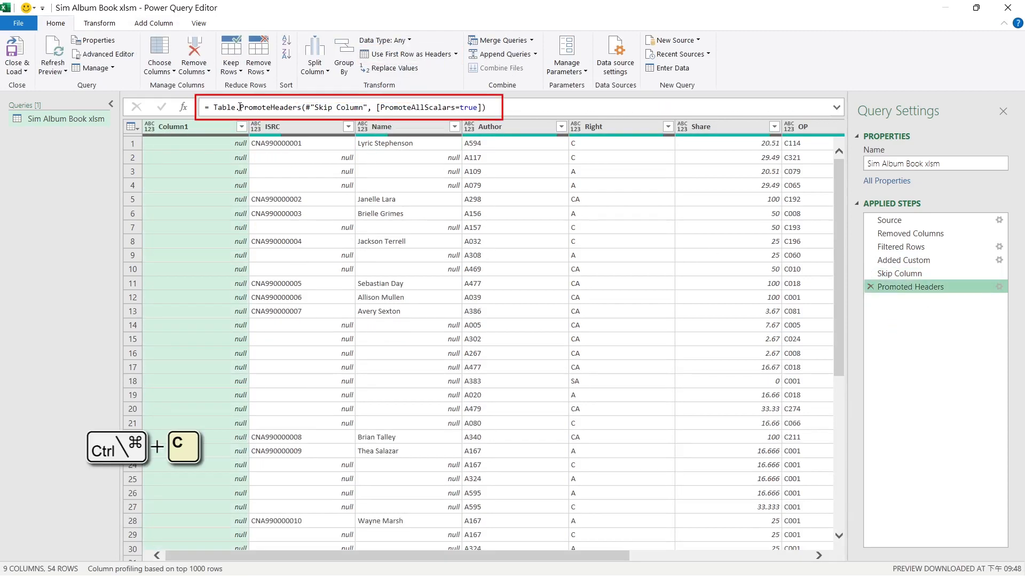
triple_click(258, 107)
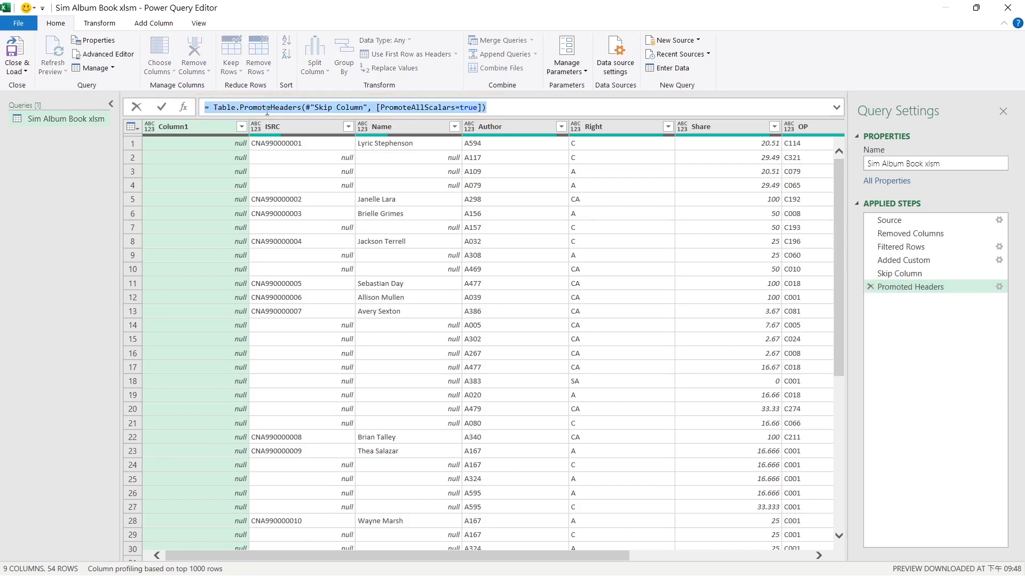
Step: Delete the Promoted Headers and Skip Column steps, returning the query to Added Custom
click(870, 289)
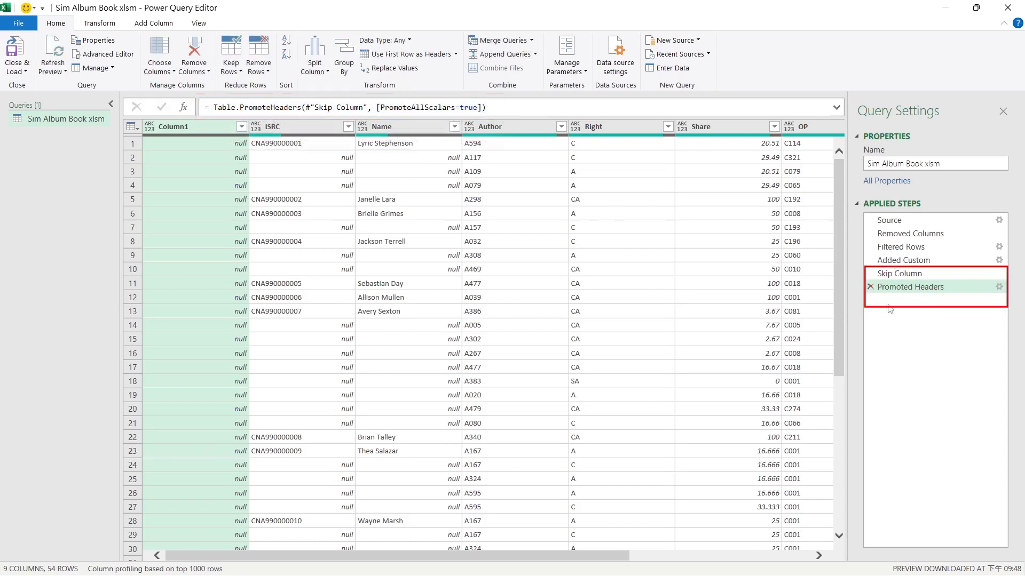
click(870, 287)
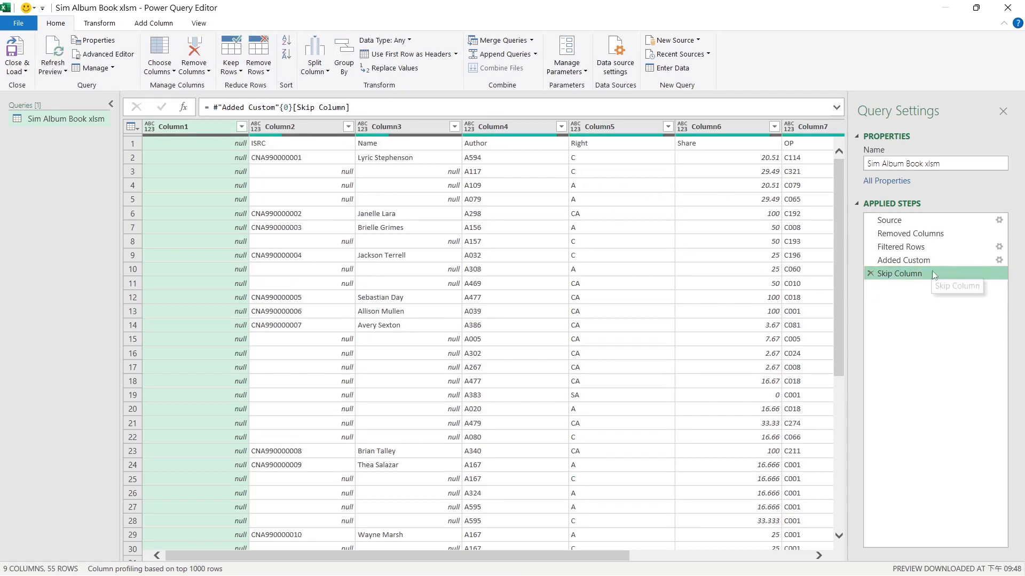
click(870, 273)
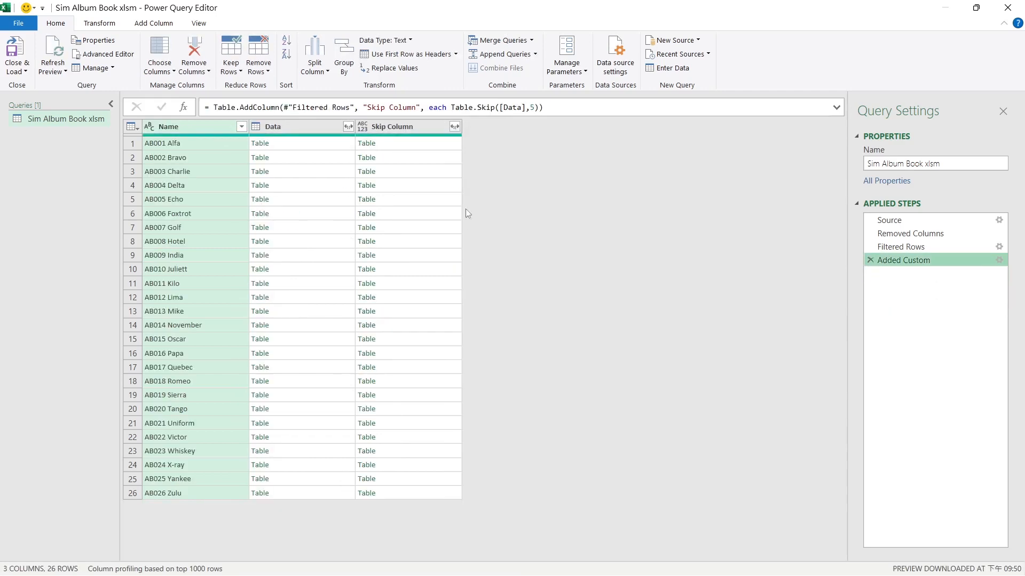
Step: Start a custom column with the copied formula, replacing #"Skip Column" with the Skip Column field: Table.PromoteHeaders([Skip Column], [PromoteAllScalars=true])
click(437, 148)
click(154, 23)
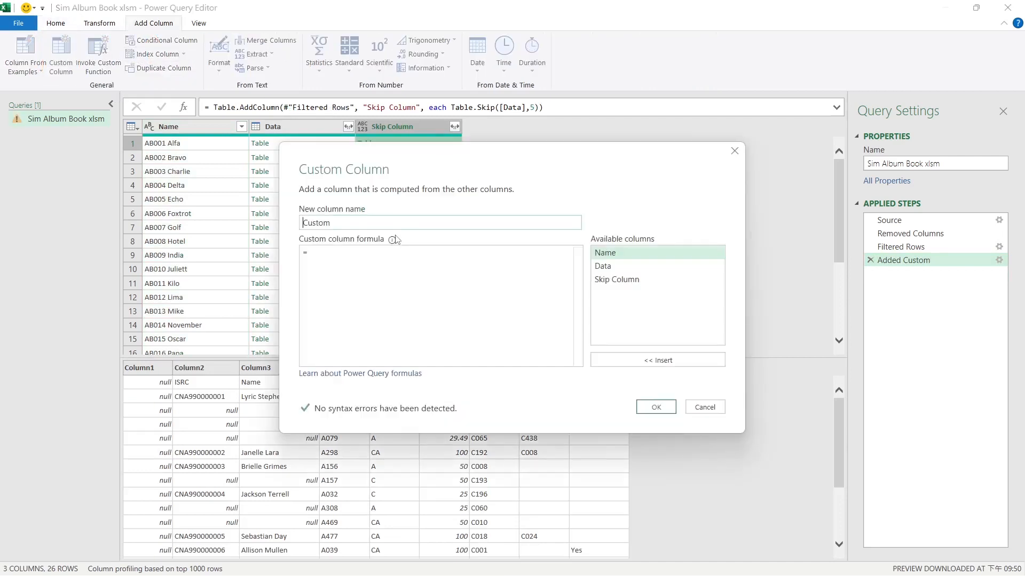
key(ctrl+v)
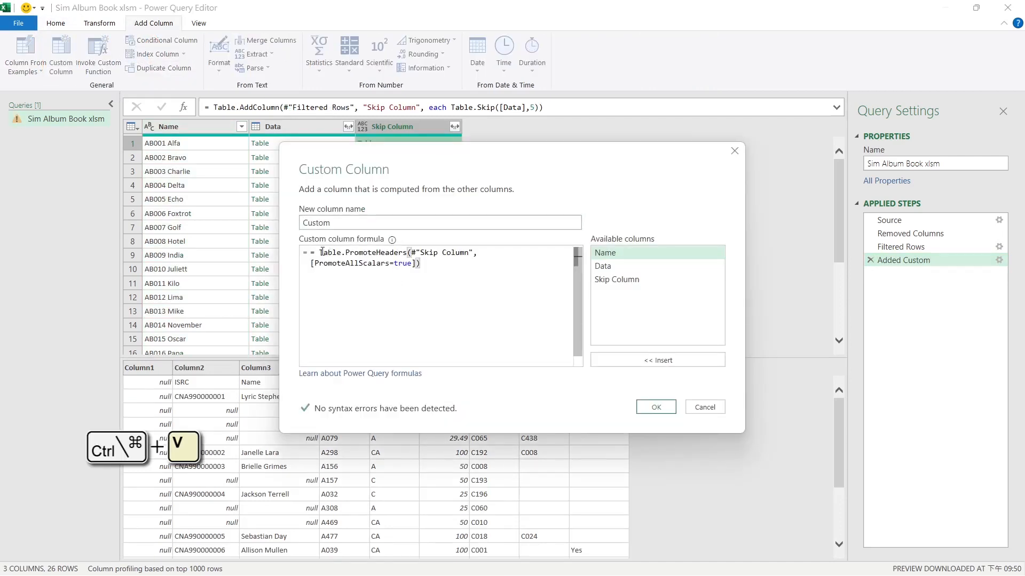
drag(322, 252, 311, 252)
key(BackSpace)
key(Delete)
text(T)
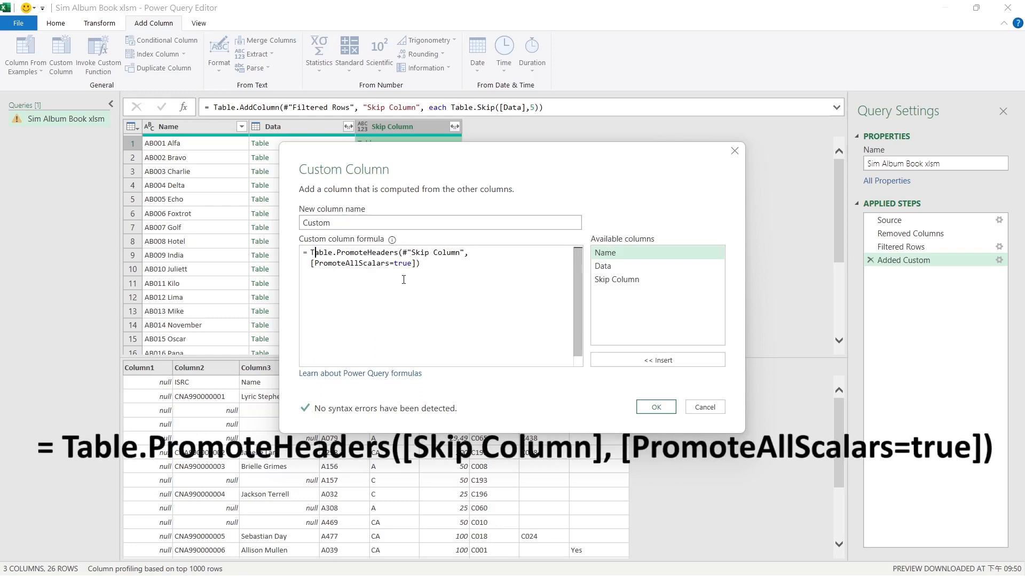
drag(404, 252, 468, 254)
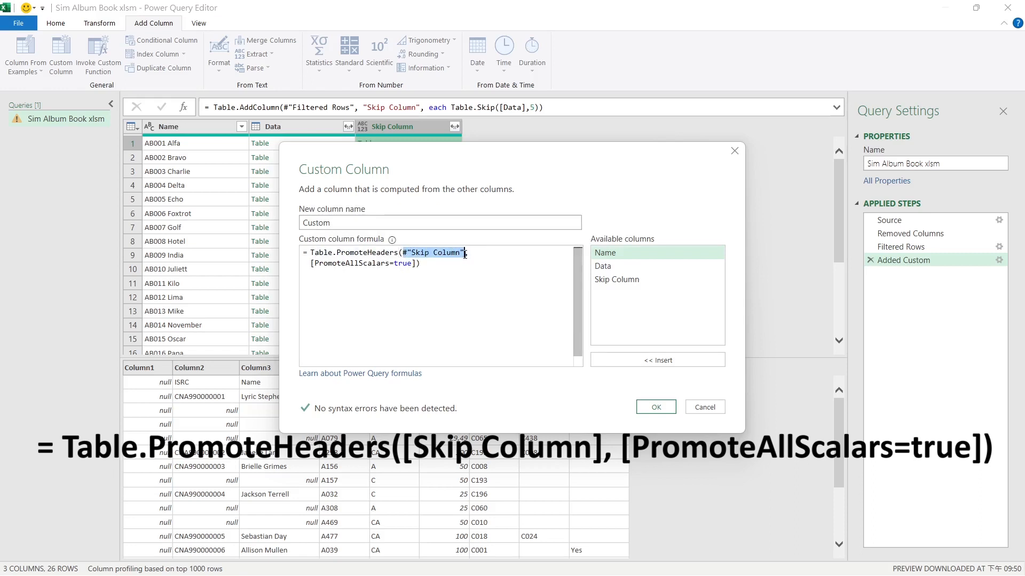
double_click(614, 279)
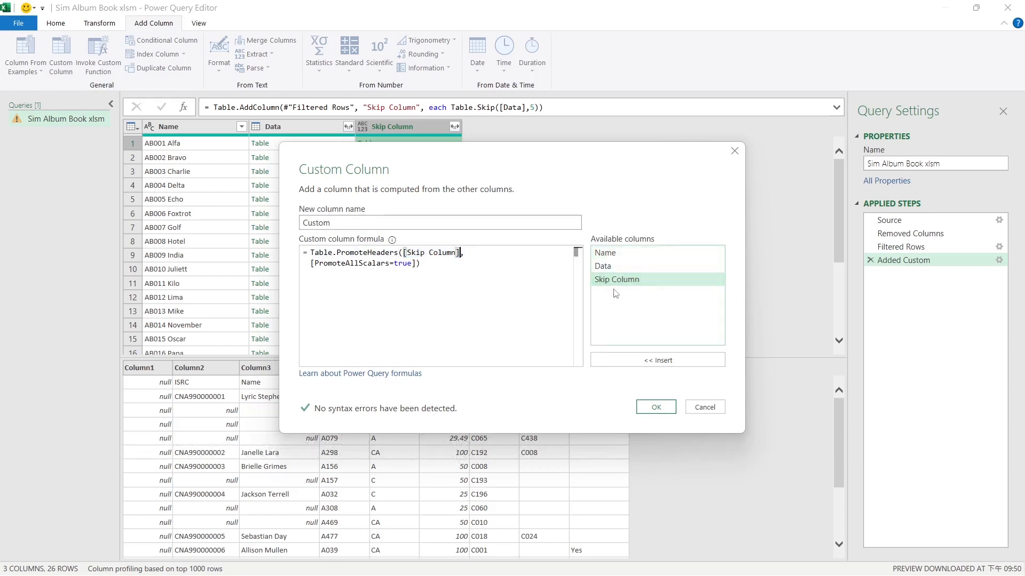
Step: Name the new custom column PromoteHeaders and add it to the query
double_click(363, 254)
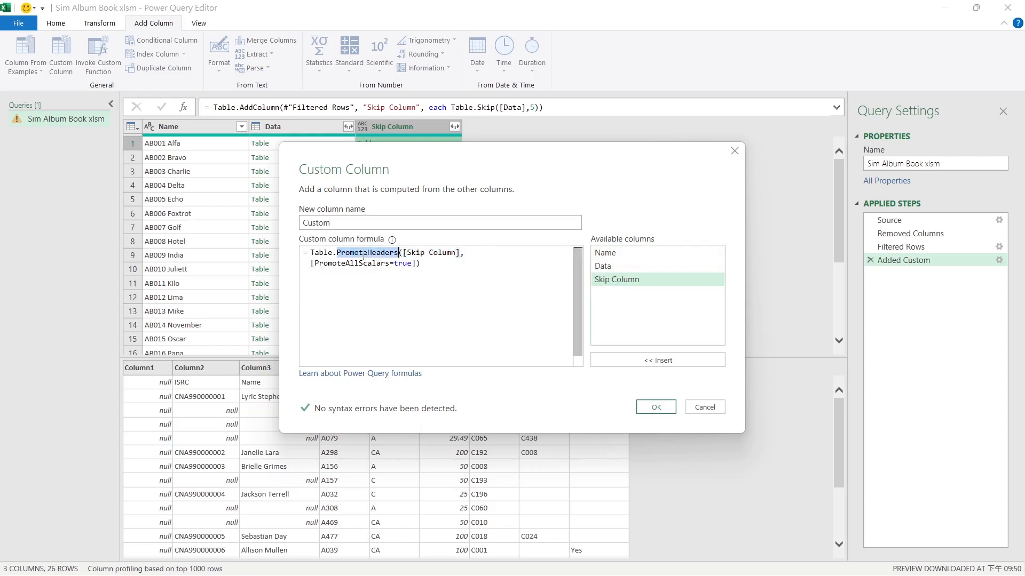
drag(338, 223, 225, 222)
key(ctrl+v)
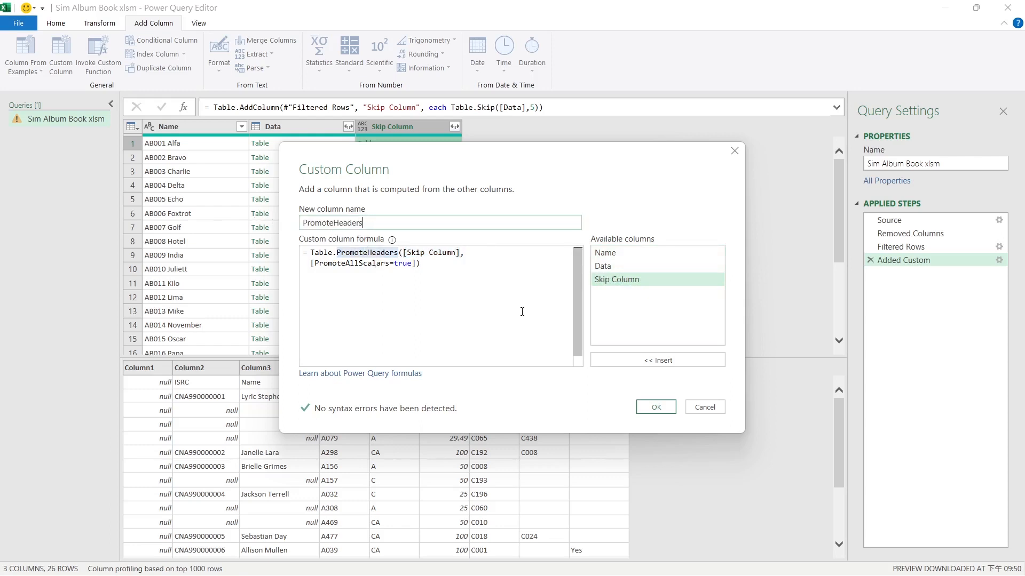
click(656, 408)
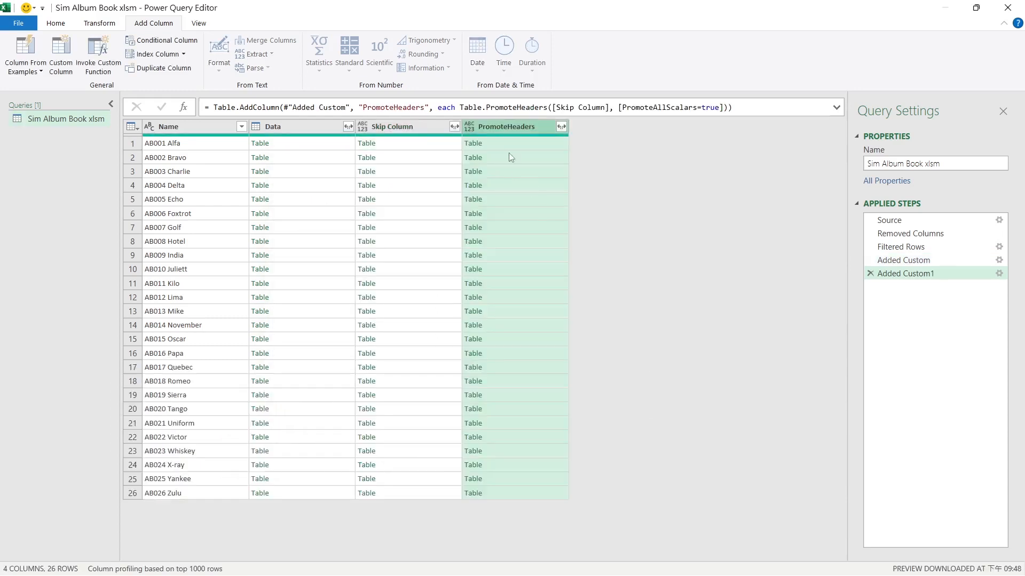
Step: Preview the AB001 Alfa table of PromoteHeaders, and rename the custom column steps as Added Skip Column and Added PromoteHeaders
click(509, 143)
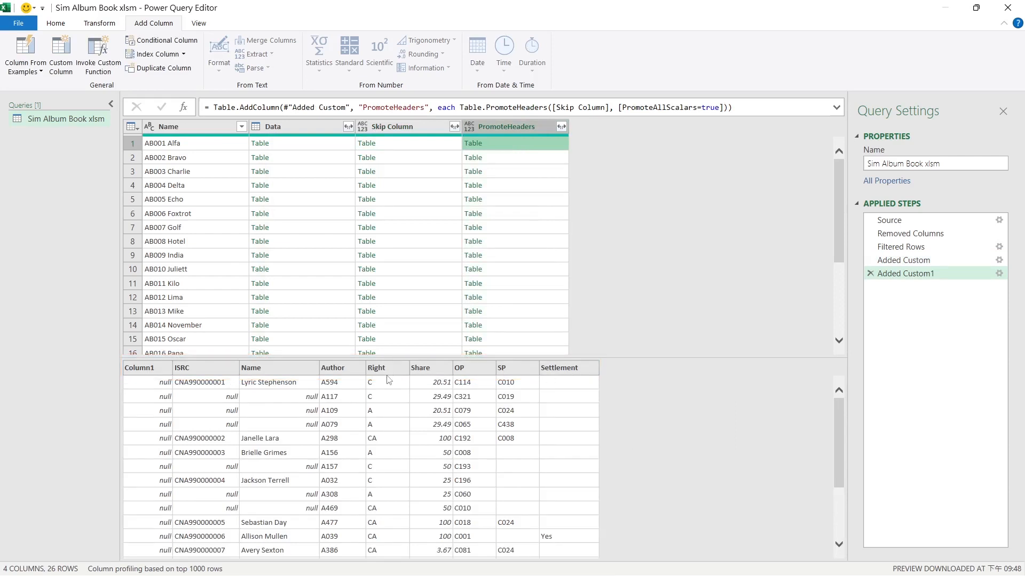
click(925, 278)
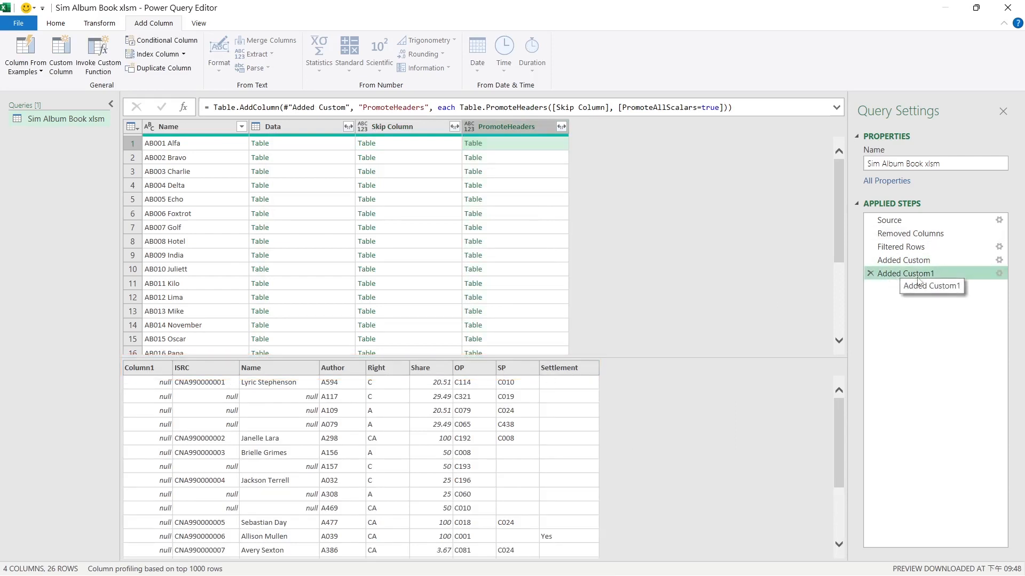
right_click(925, 277)
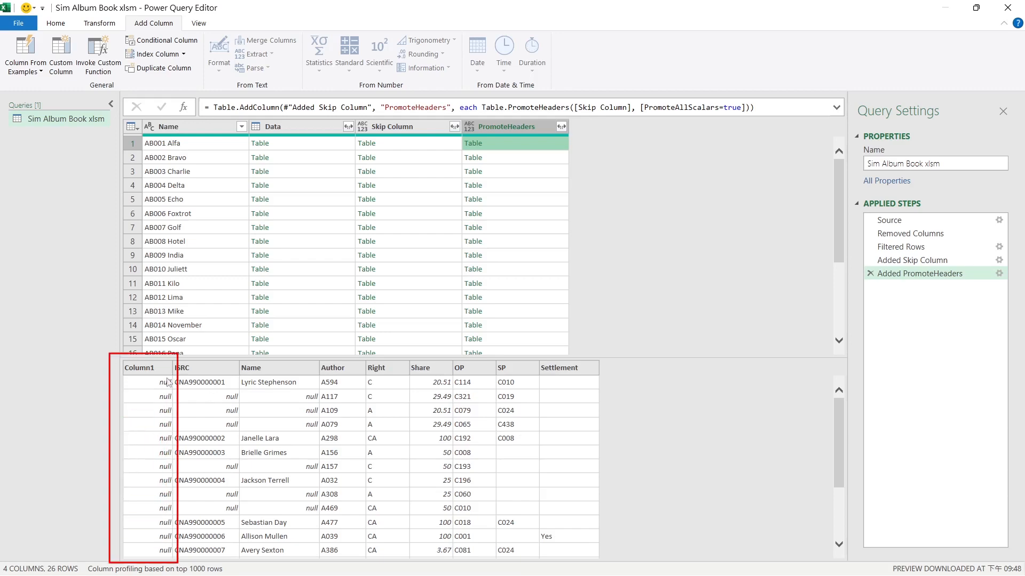
Step: Drill down into the AB001 Alfa table of PromoteHeaders and remove its empty Column1
click(473, 148)
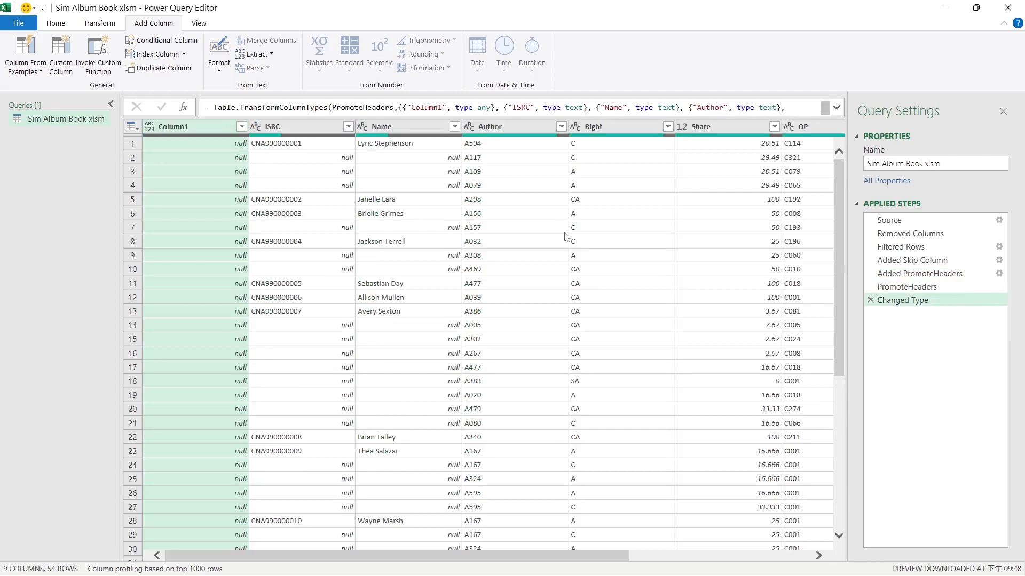
right_click(206, 125)
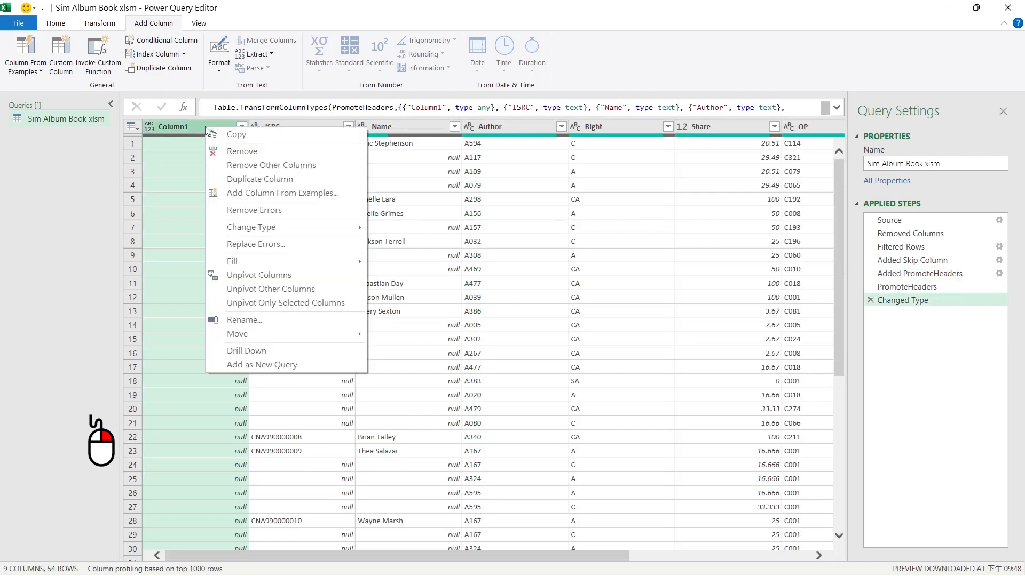
click(241, 151)
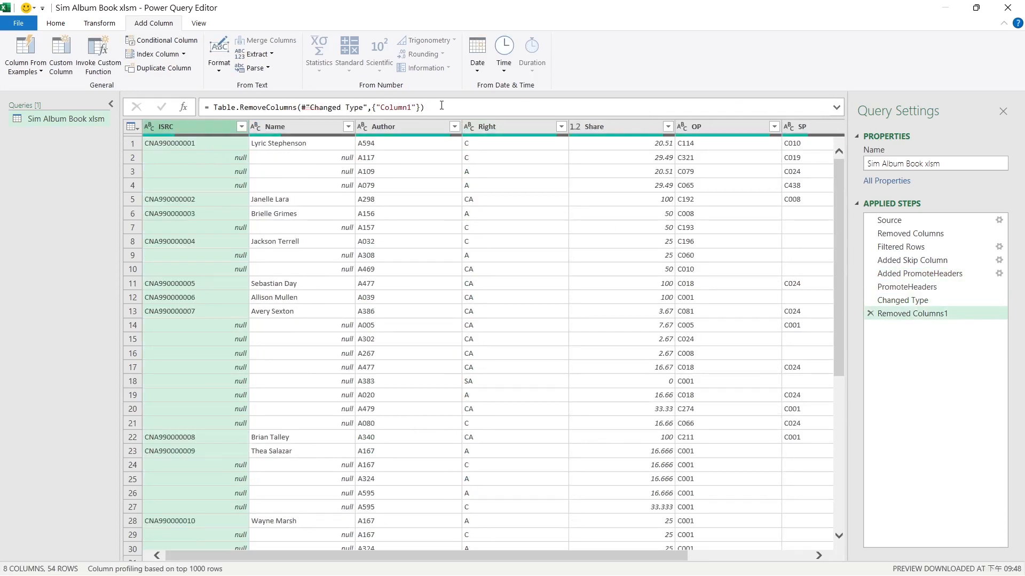
Step: Copy the Table.RemoveColumns formula and delete the Removed Columns1, Changed Type and PromoteHeaders steps
drag(441, 105, 182, 109)
key(ctrl+c)
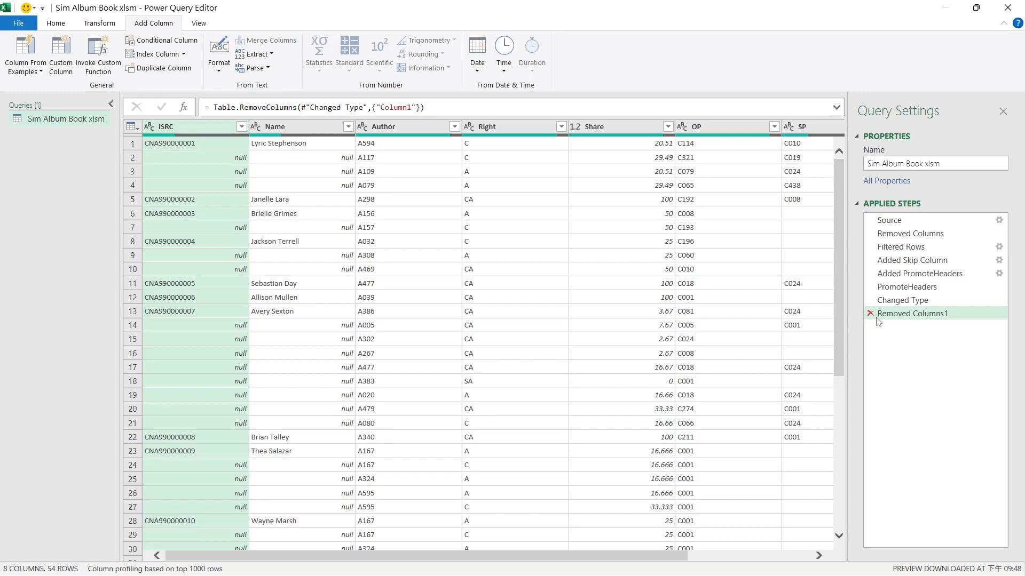
click(870, 313)
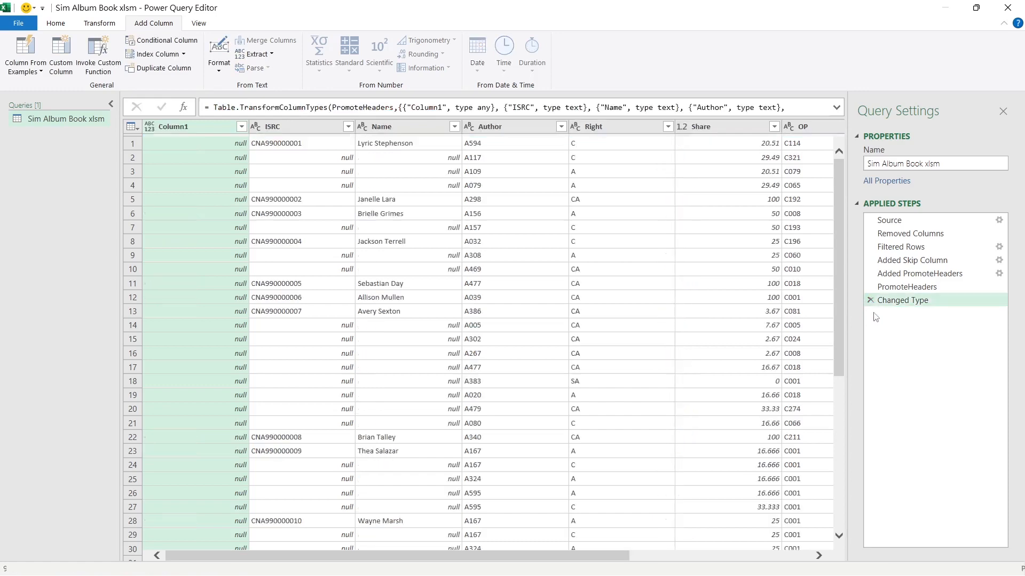
click(869, 300)
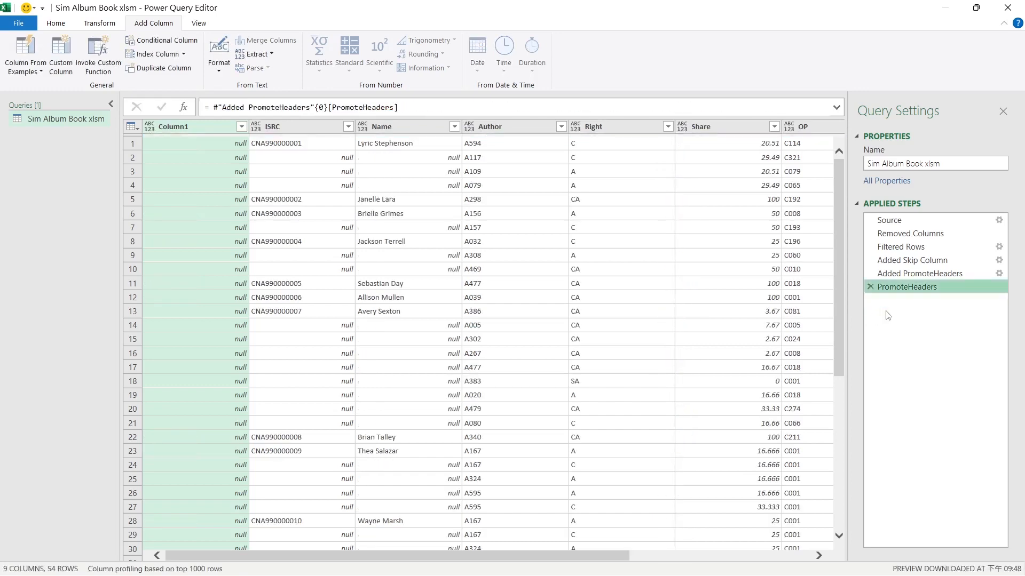
click(870, 288)
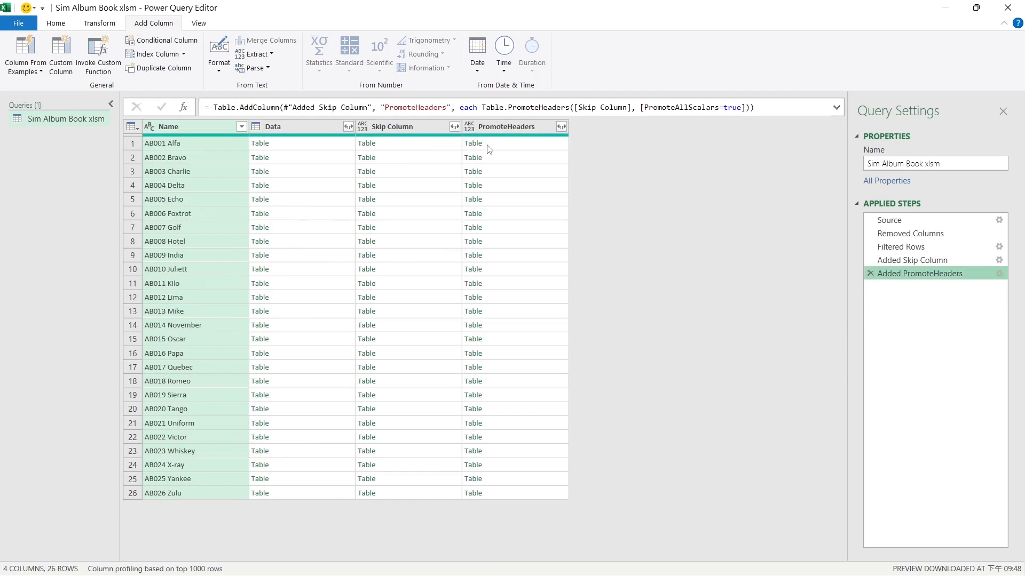
Step: Start a custom column named RemoveColumns with the copied Table.RemoveColumns formula
click(488, 145)
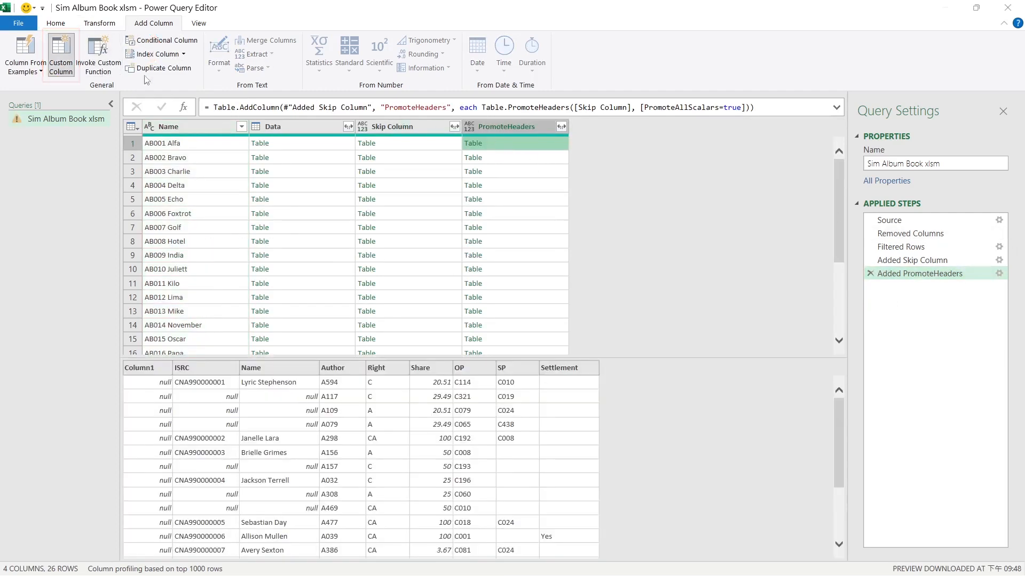
click(67, 52)
key(ctrl+v)
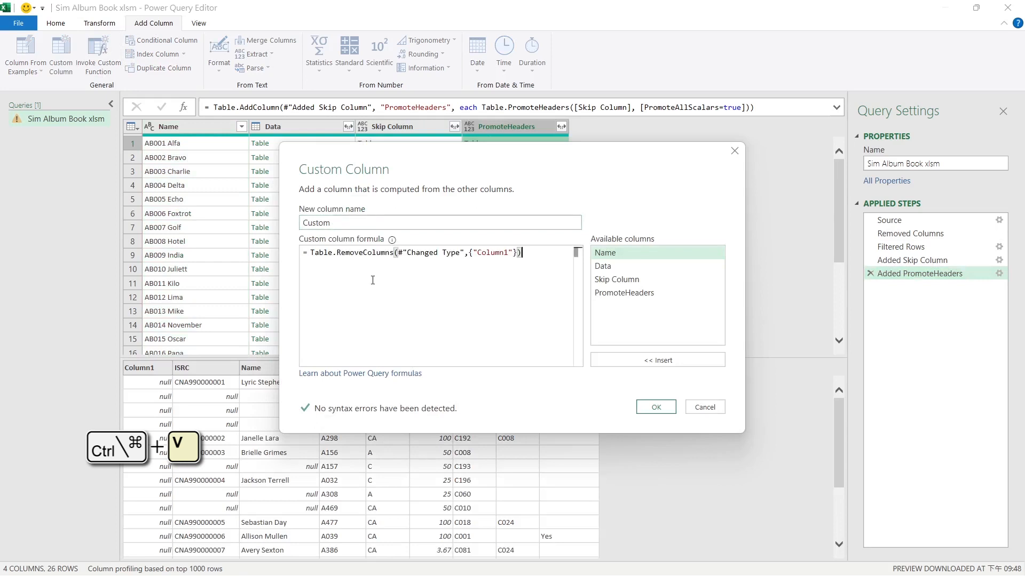
double_click(382, 251)
key(ctrl+c)
key(shift+Tab)
key(ctrl+v)
Step: Replace #"Changed Type" with the PromoteHeaders column so the formula is Table.RemoveColumns([PromoteHeaders],{"Column1"}), and add the custom column
drag(398, 252, 462, 251)
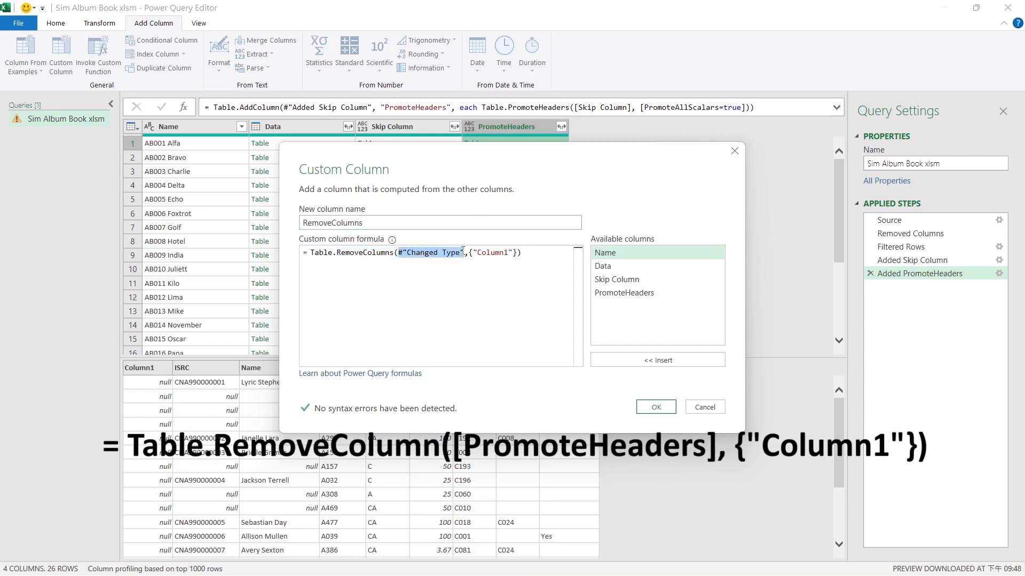
click(634, 300)
double_click(634, 301)
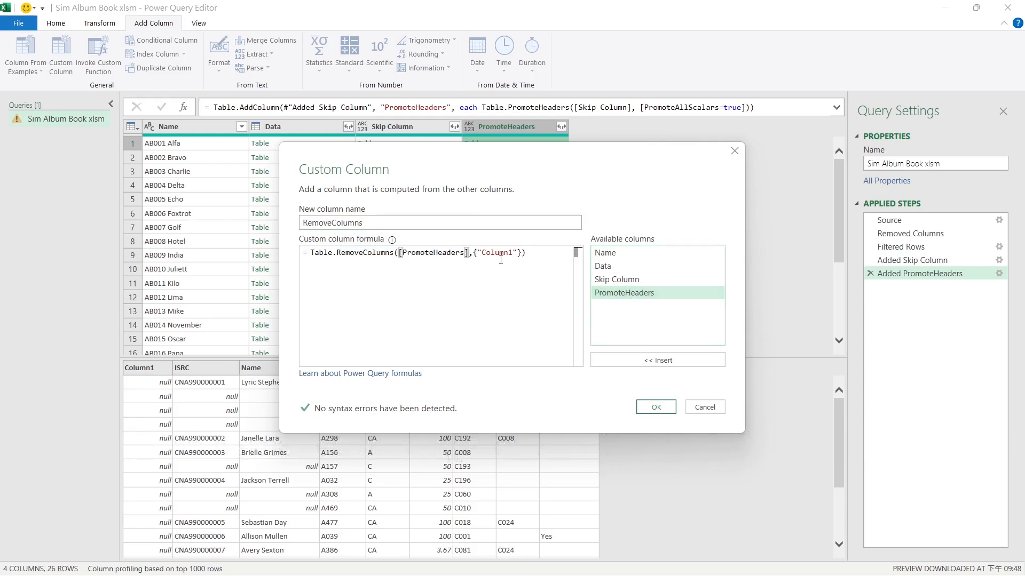
click(654, 408)
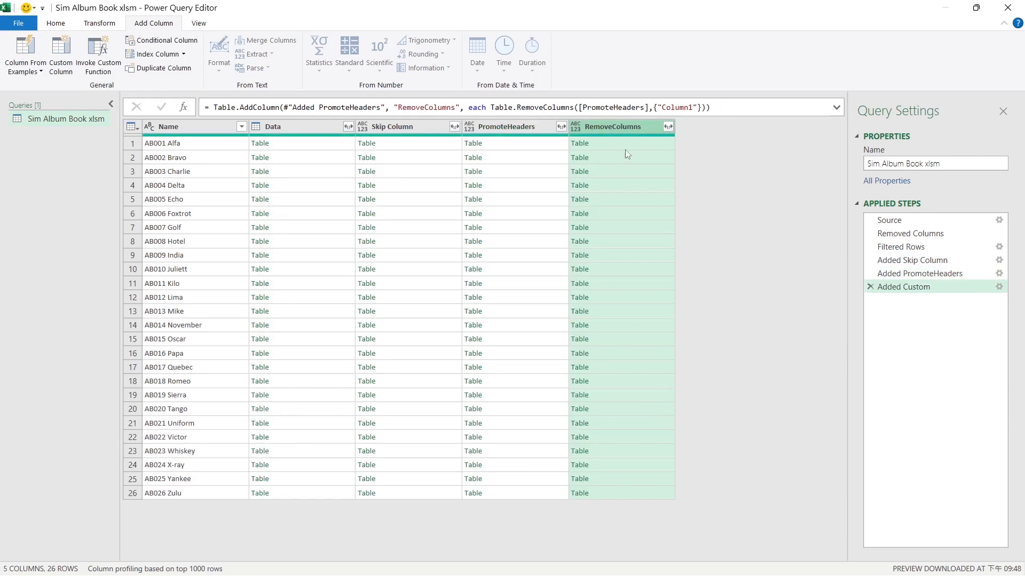
Step: Preview the AB001 Alfa, AB005 Echo and AB009 India tables in the RemoveColumns column to check their headers
click(626, 149)
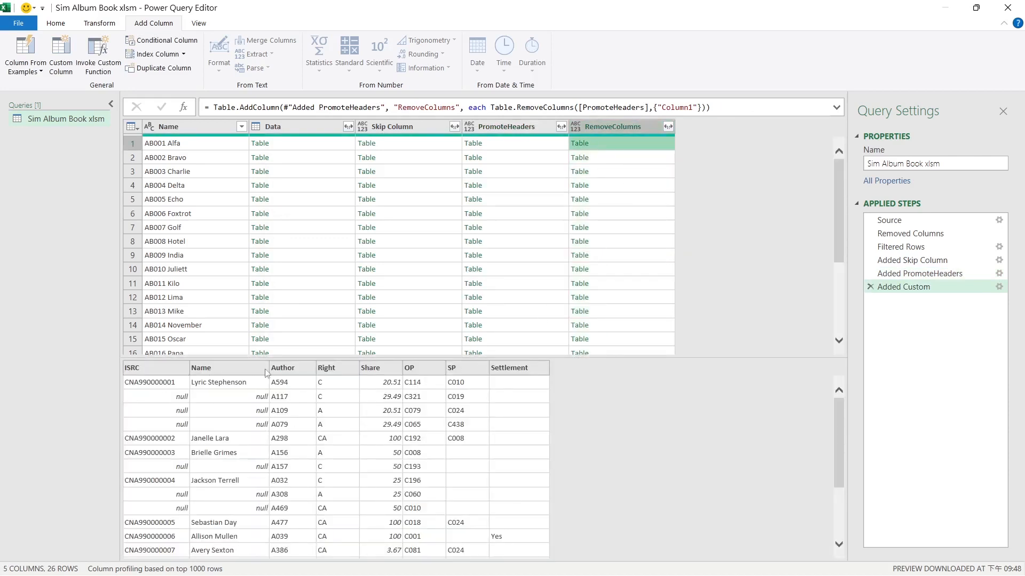
click(619, 200)
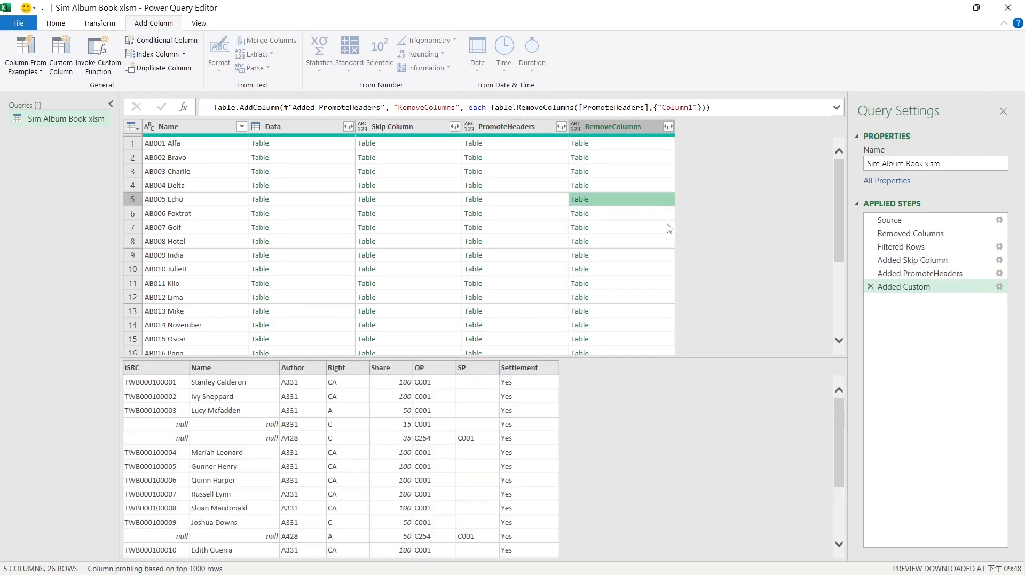
click(639, 255)
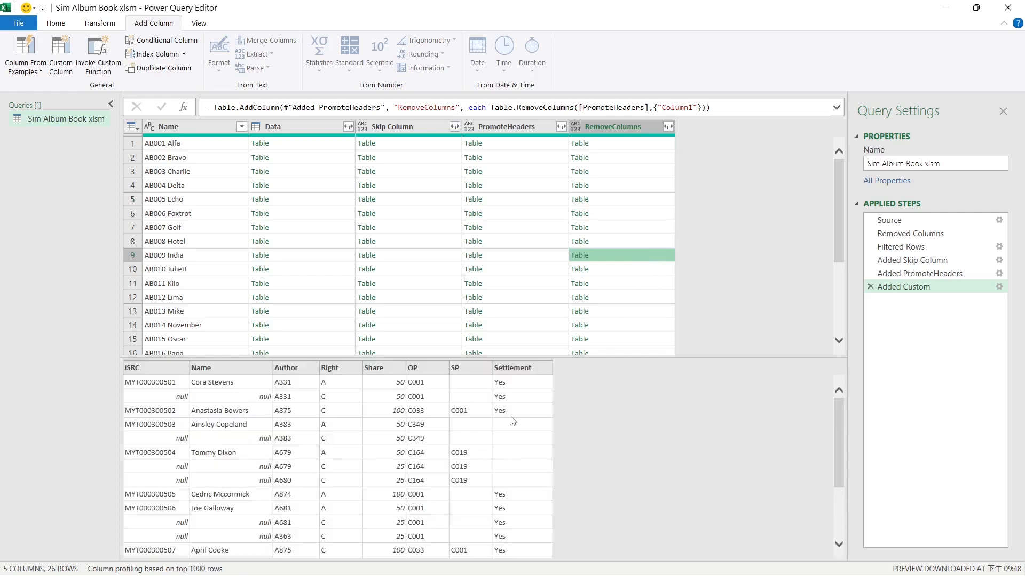
Step: Rename the Added Custom step as Added RemoveColumns
double_click(916, 287)
double_click(916, 287)
text(RemoveColumns)
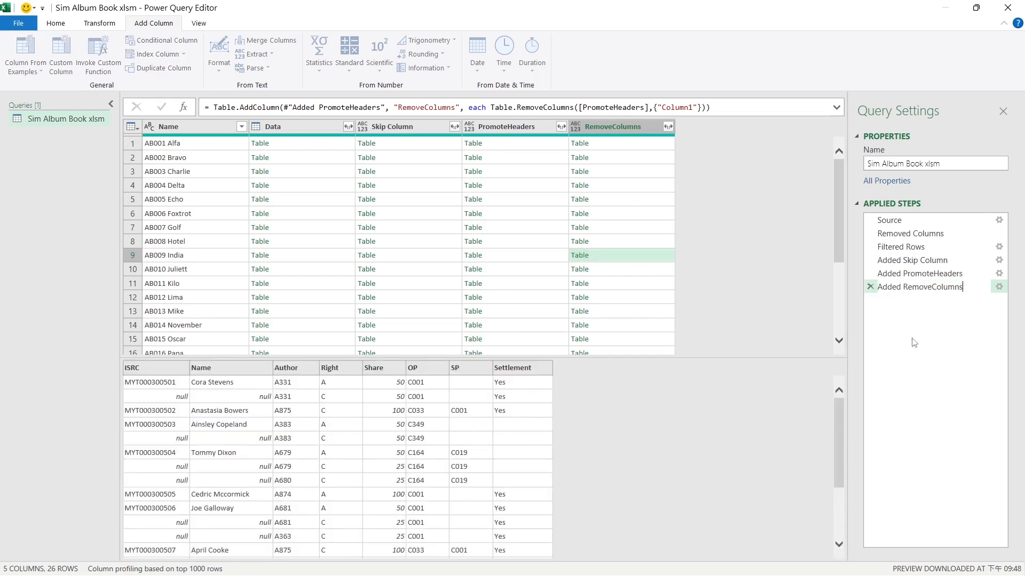
key(Return)
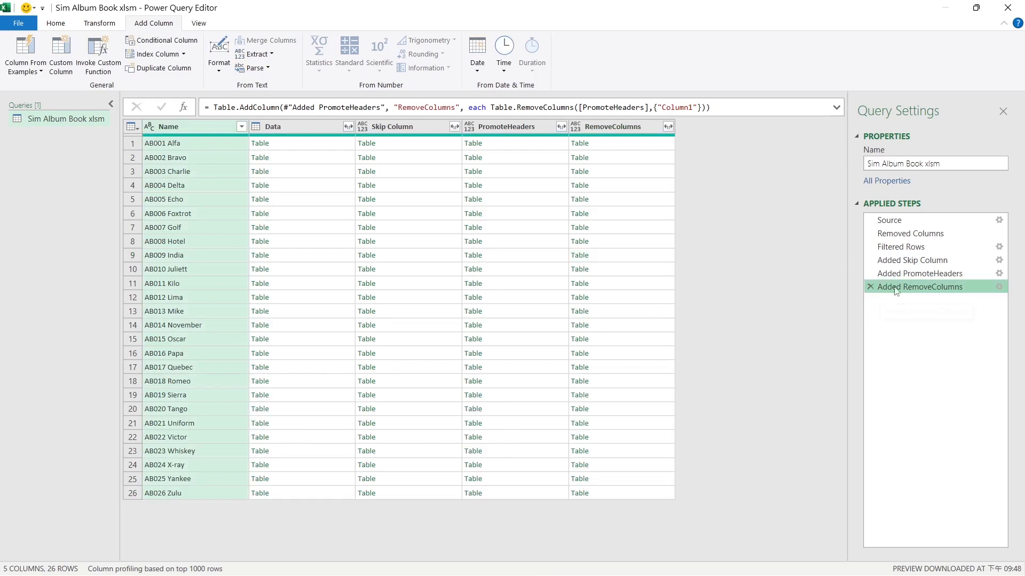
Step: Remove the Data, Skip Column and PromoteHeaders columns, keeping Name and RemoveColumns
click(615, 133)
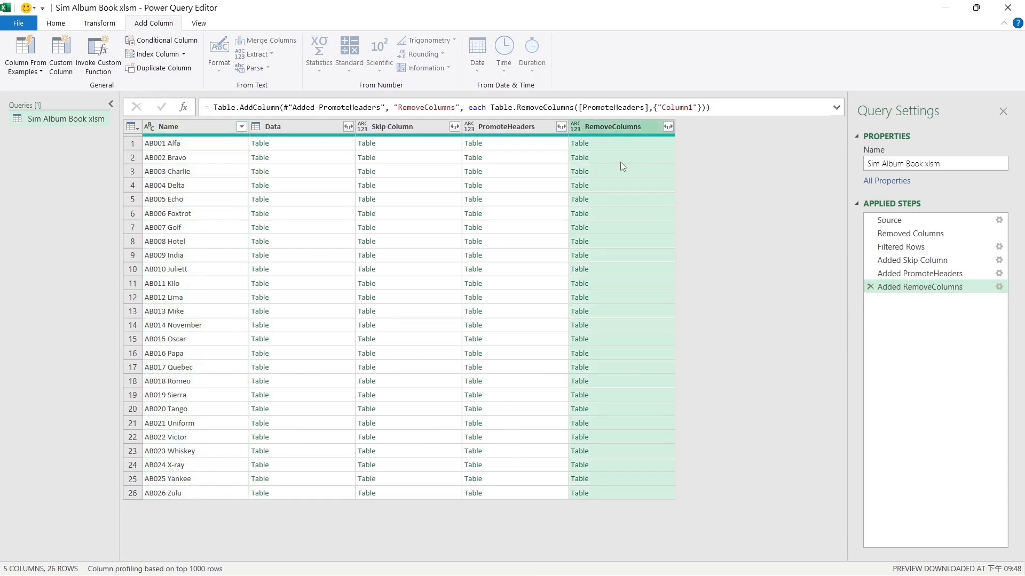
click(318, 135)
shift+click(520, 133)
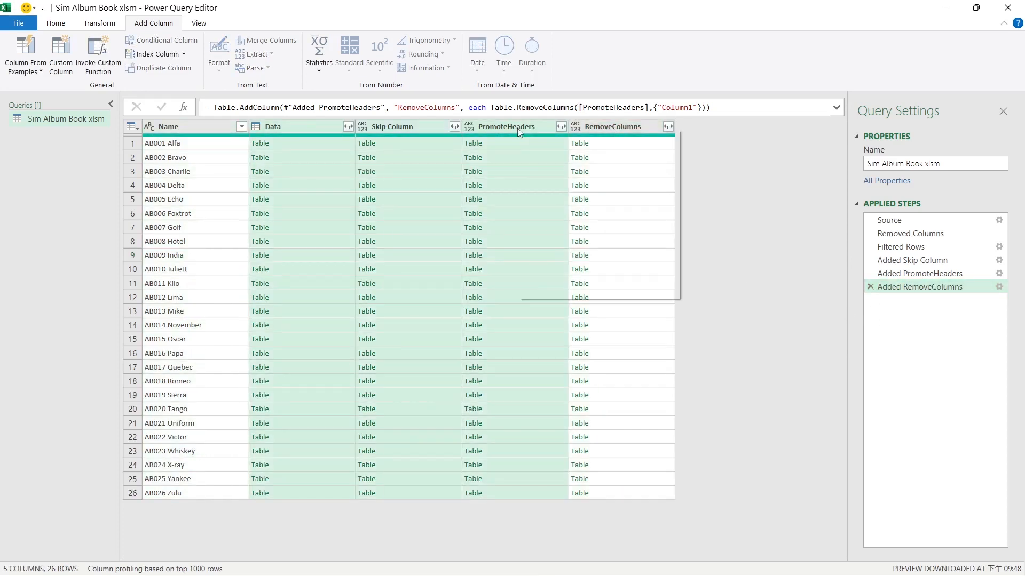
right_click(519, 131)
click(556, 153)
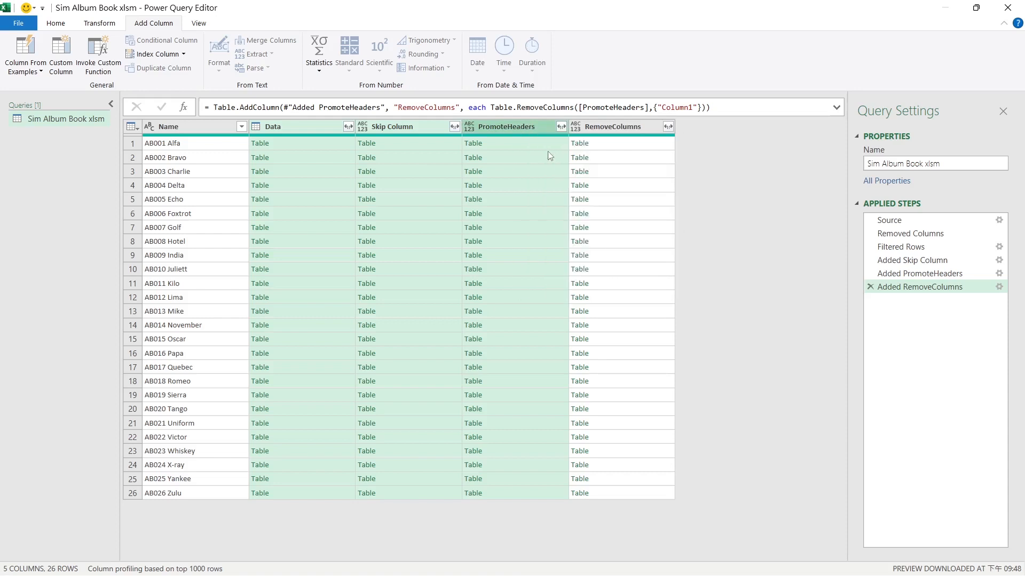
Step: Expand the RemoveColumns tables with all columns from ISRC to Settlement, without the original column name as prefix
click(347, 128)
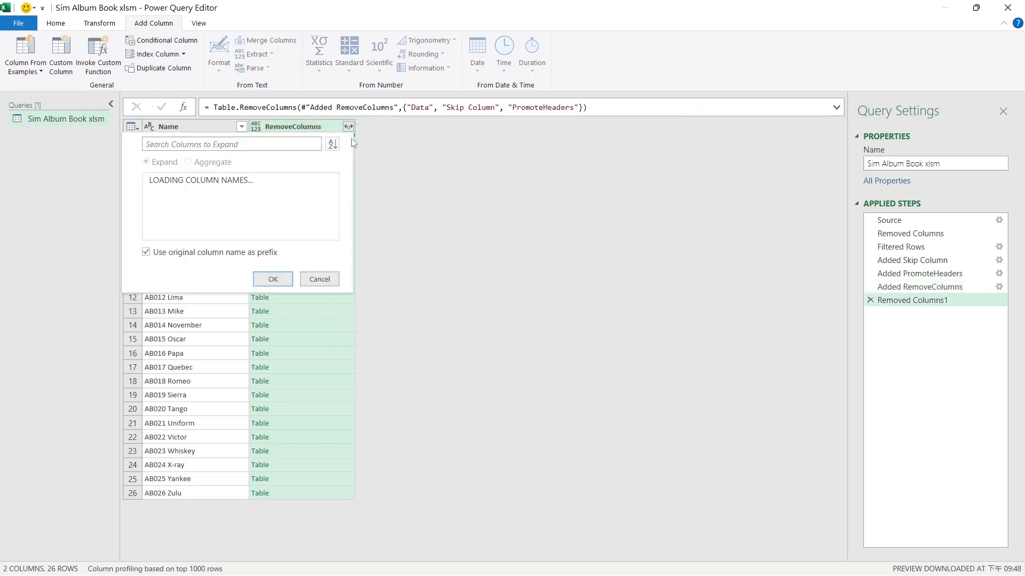
click(173, 182)
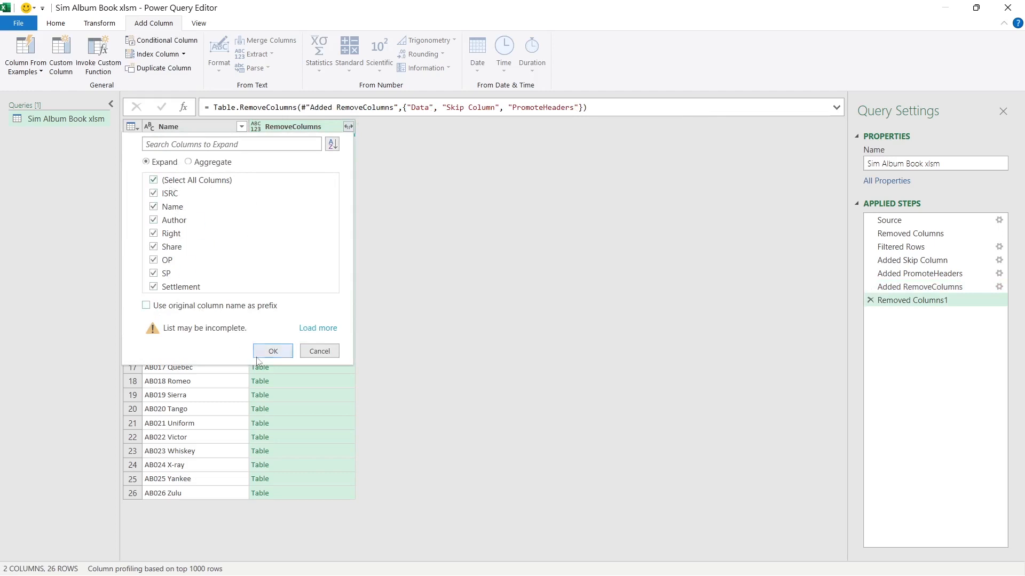
click(272, 350)
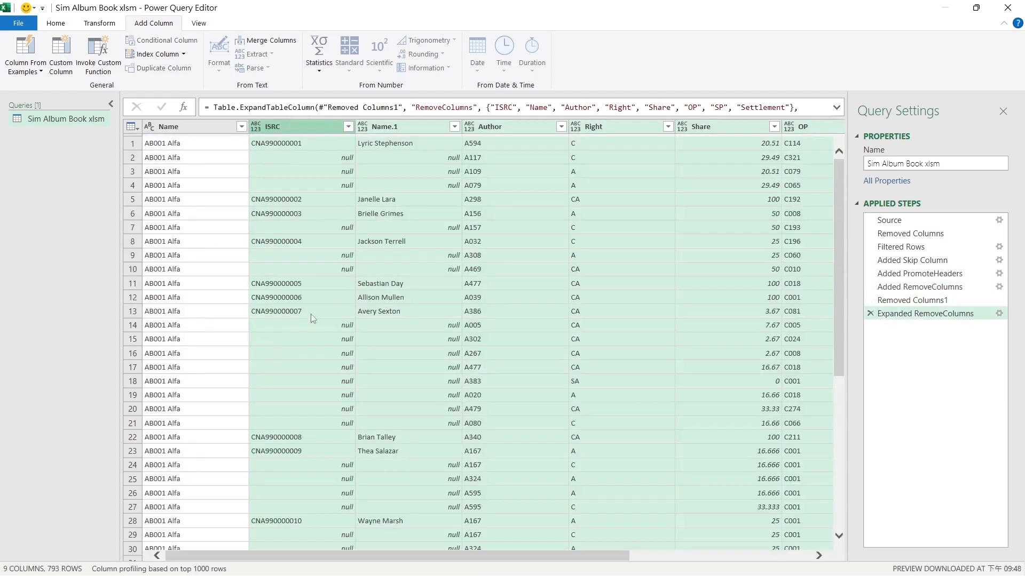
drag(478, 552, 382, 570)
Step: Fill the ISRC and Name.1 columns down so each empty cell takes the value above it
click(306, 128)
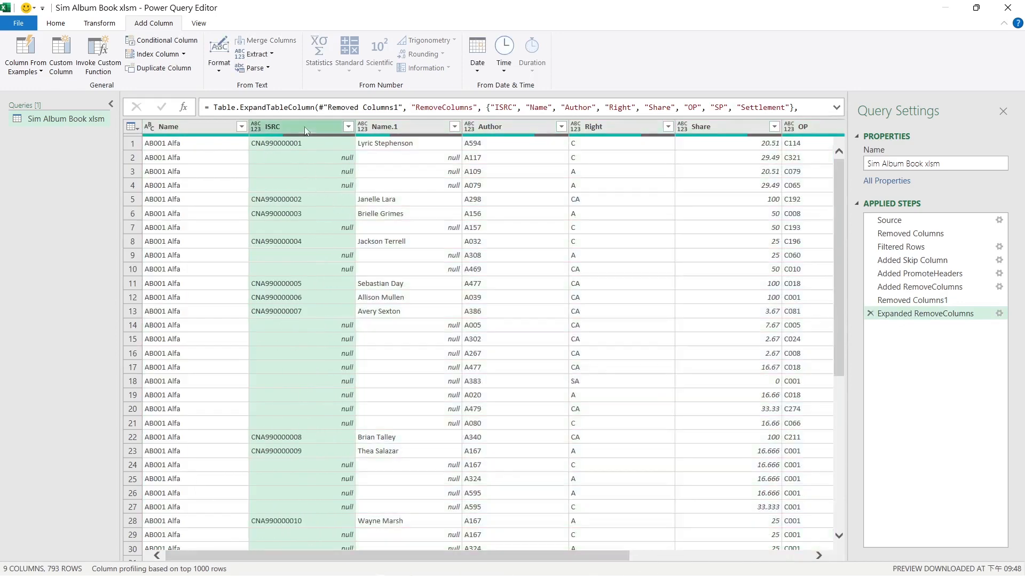
ctrl+click(399, 128)
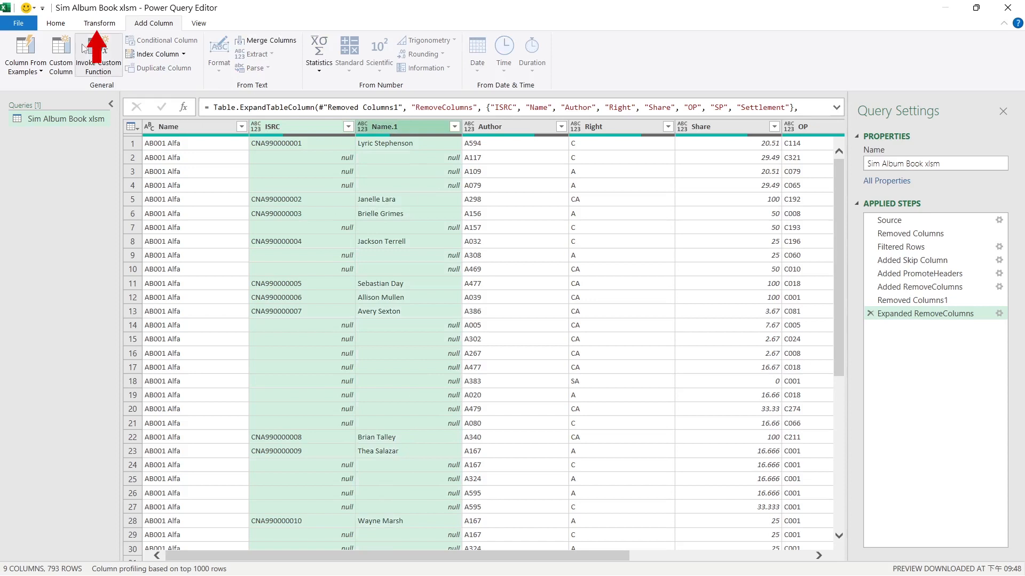
click(99, 23)
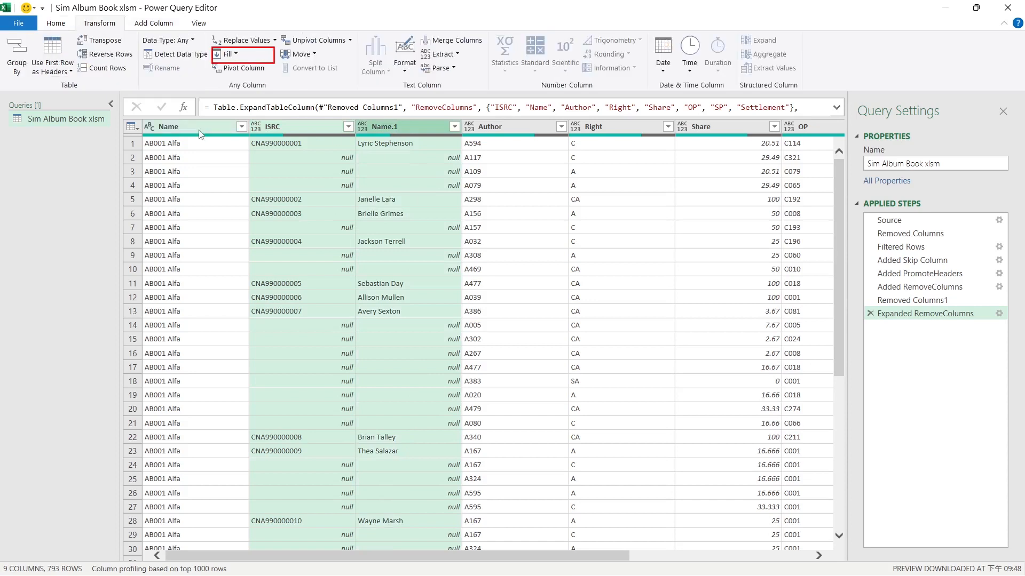
click(238, 55)
click(228, 67)
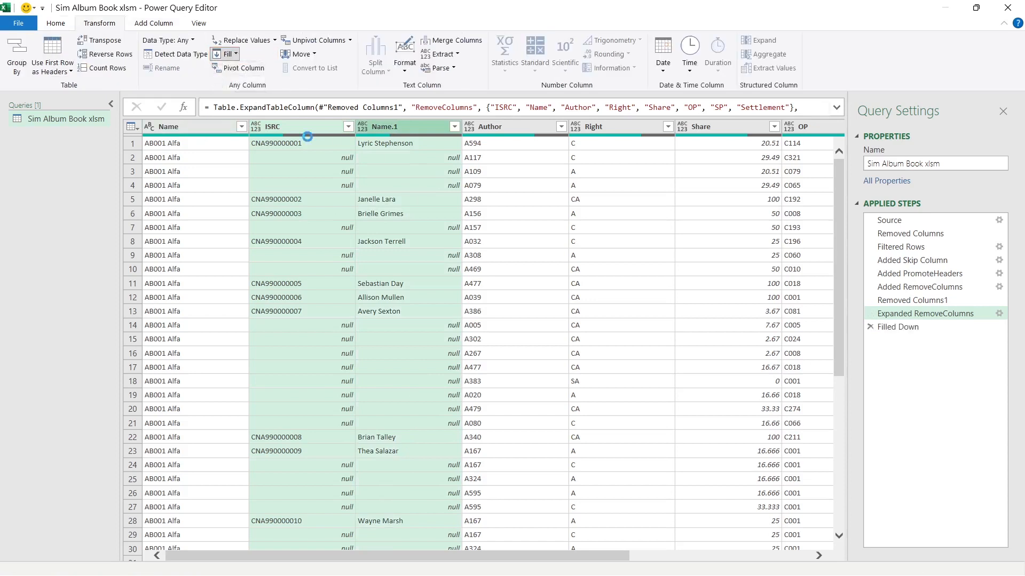
Step: Check the filled ISRC and Name.1 values down the rows and in the ISRC filter list, leaving the filter unchanged
click(428, 340)
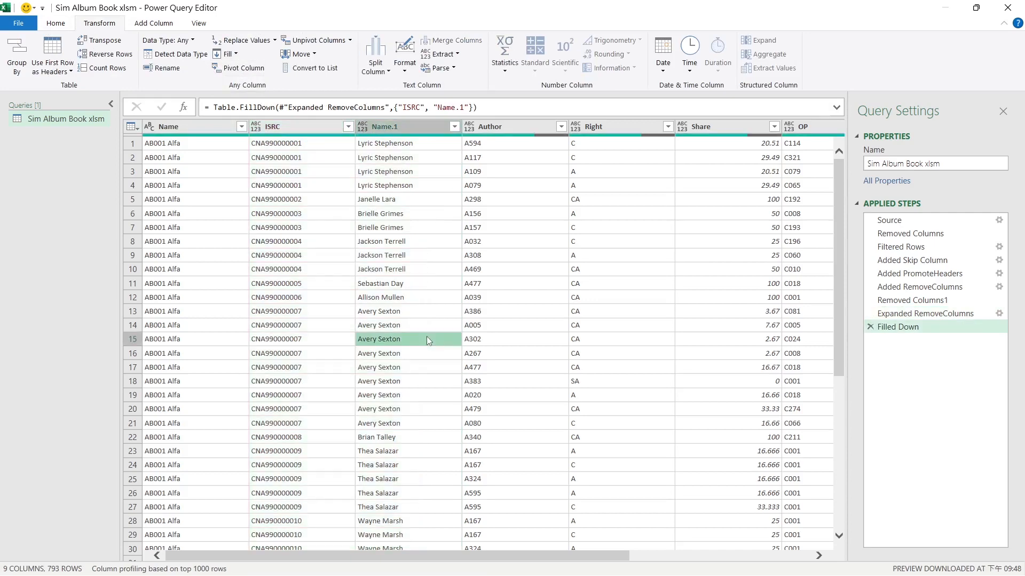
scroll(437, 313, down, 9)
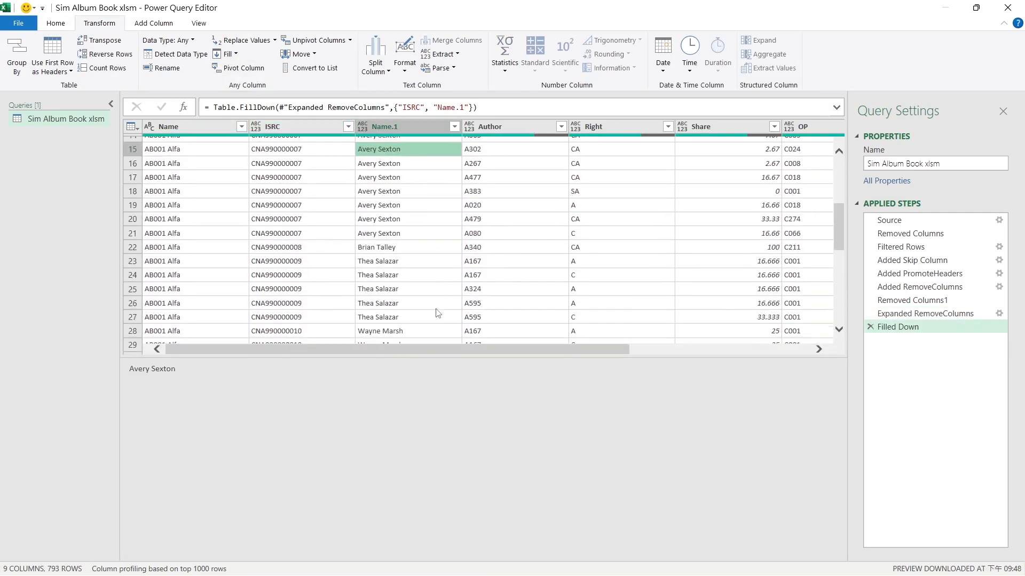
scroll(438, 312, down, 15)
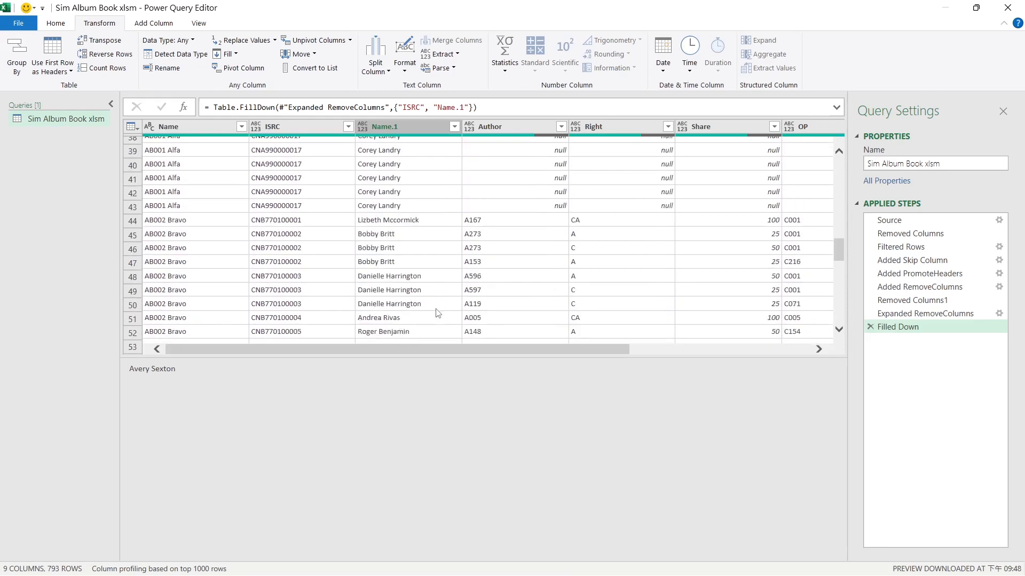
scroll(450, 304, down, 5)
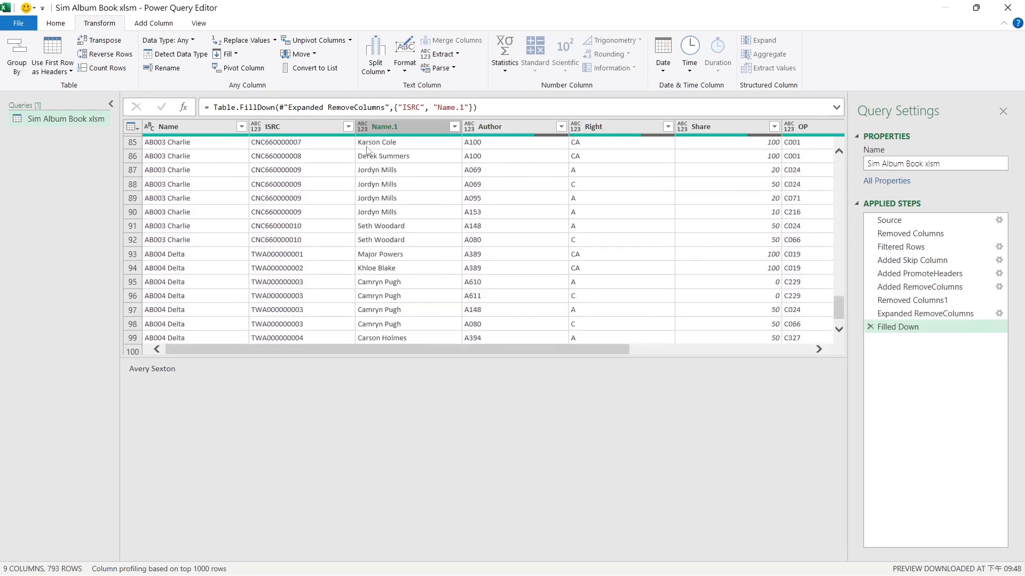
click(348, 127)
drag(339, 293, 336, 472)
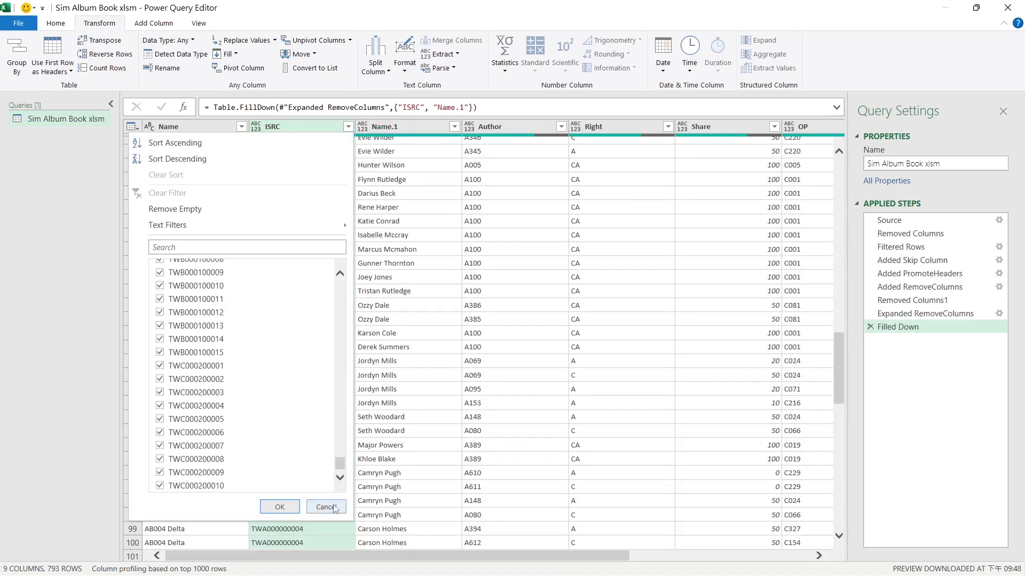
click(326, 507)
Step: Close the query editor and load the combined query into an Excel worksheet
click(56, 23)
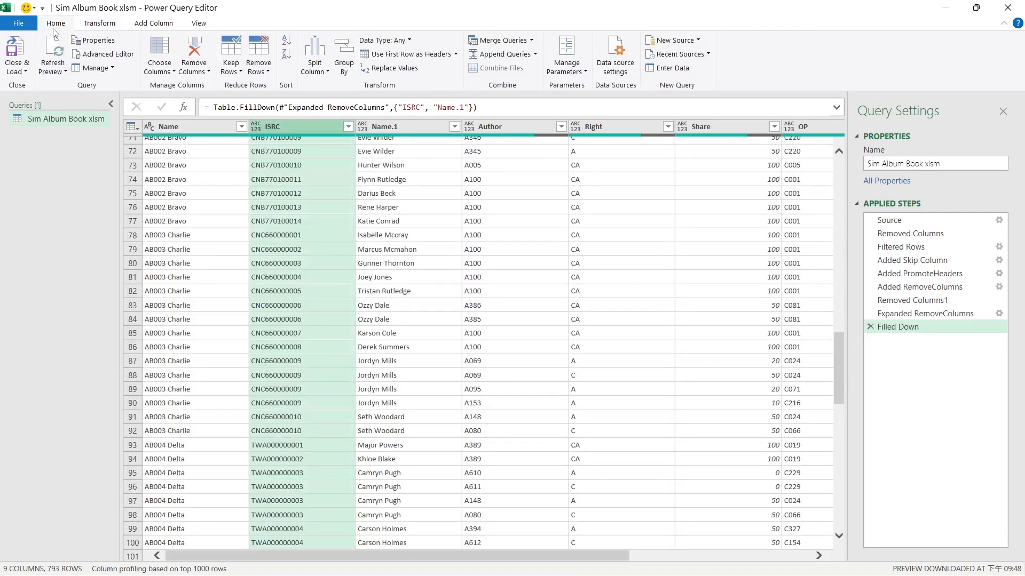
click(11, 53)
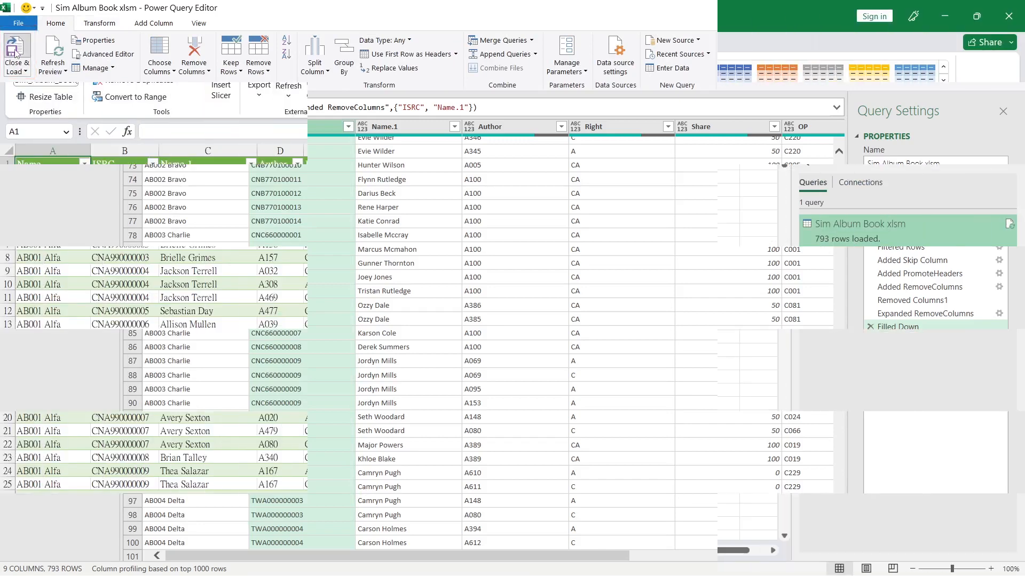
Step: Examine the loaded table for rows lacking Author to Settlement data, selecting A50:I55 under AB001 Alfa and checking the end of AB004 Delta
scroll(479, 324, down, 9)
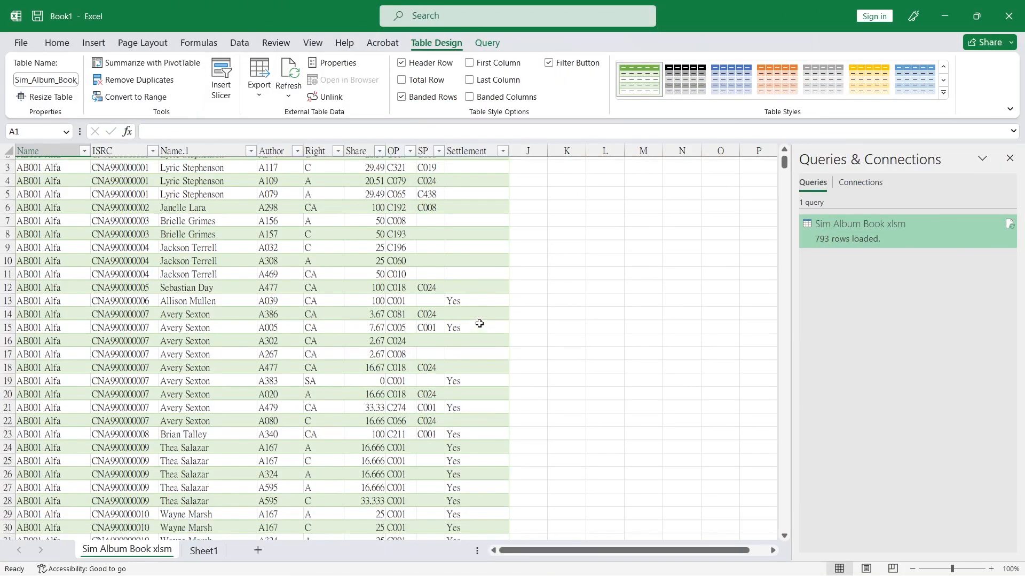
scroll(479, 323, down, 2)
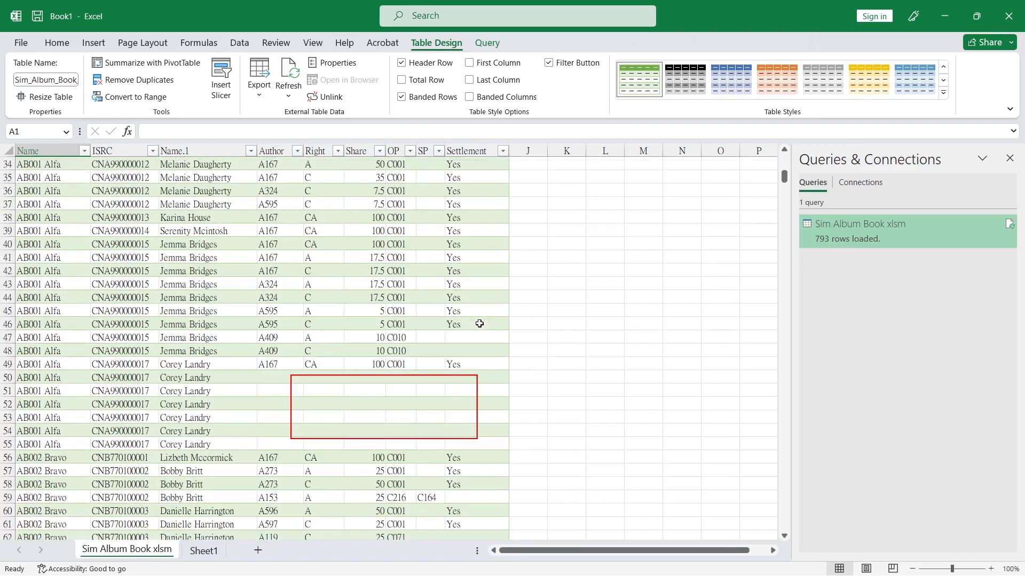
click(234, 378)
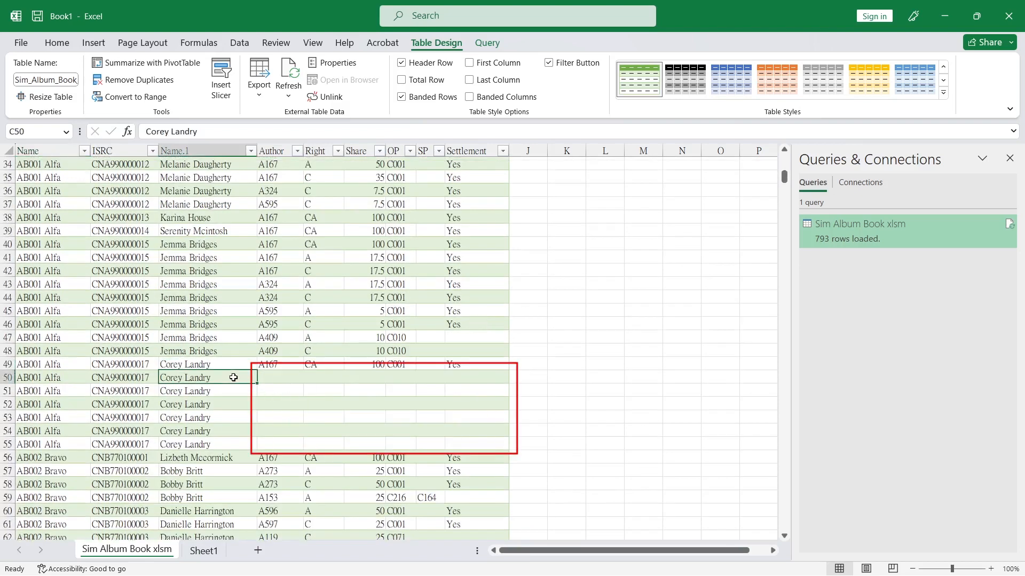
click(274, 376)
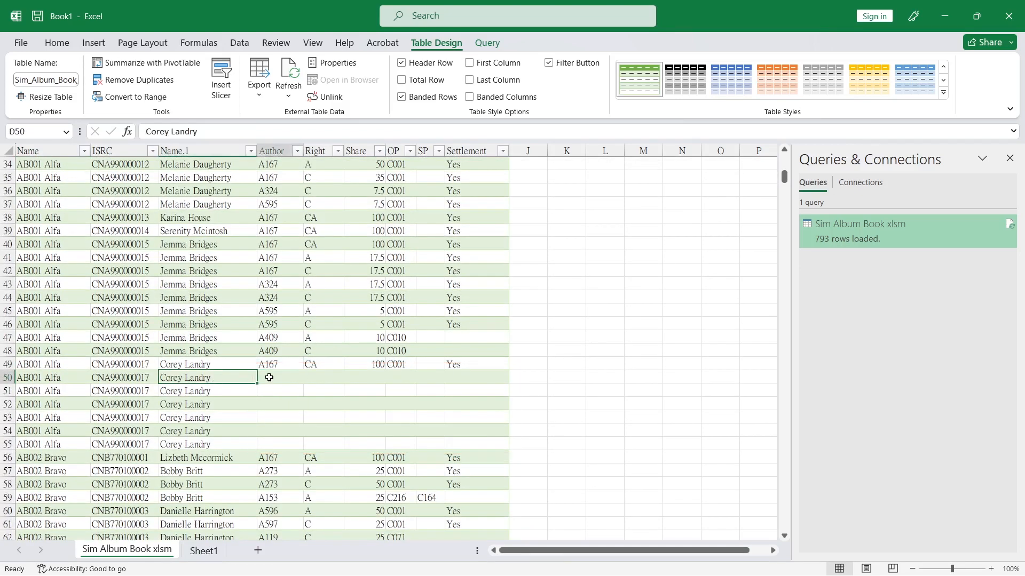
drag(75, 378, 467, 446)
scroll(286, 415, down, 6)
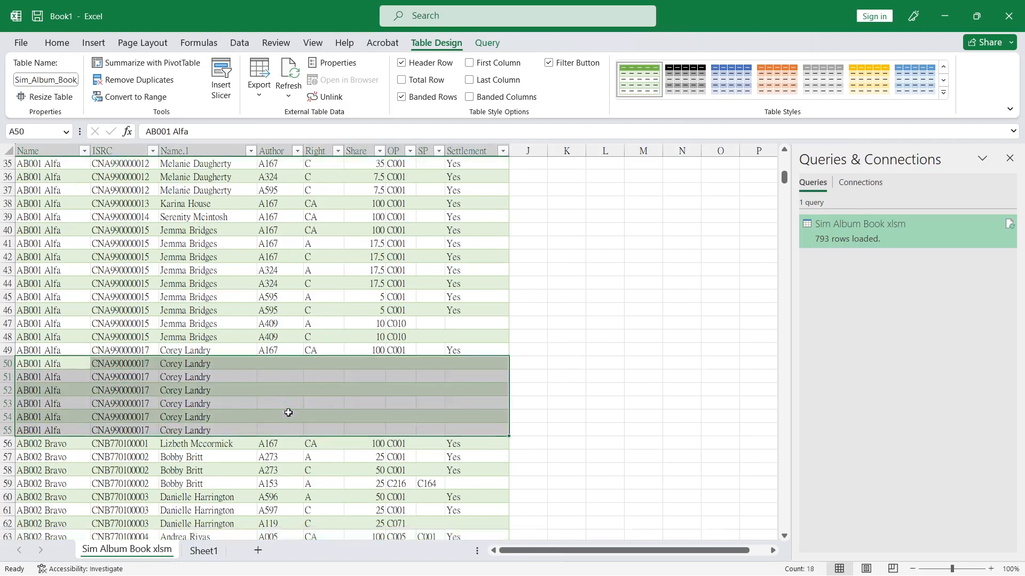
scroll(288, 413, down, 18)
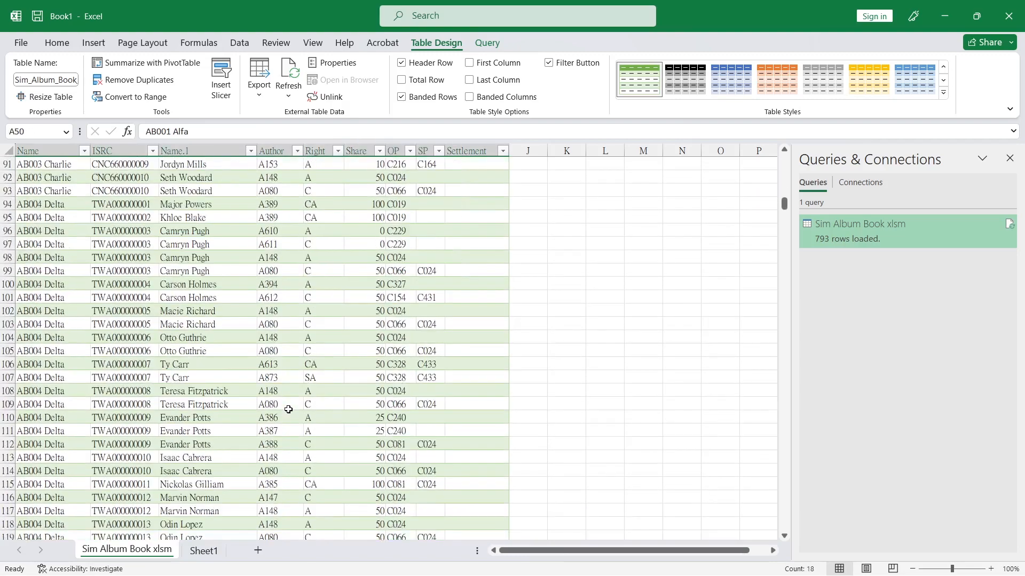
scroll(290, 408, down, 7)
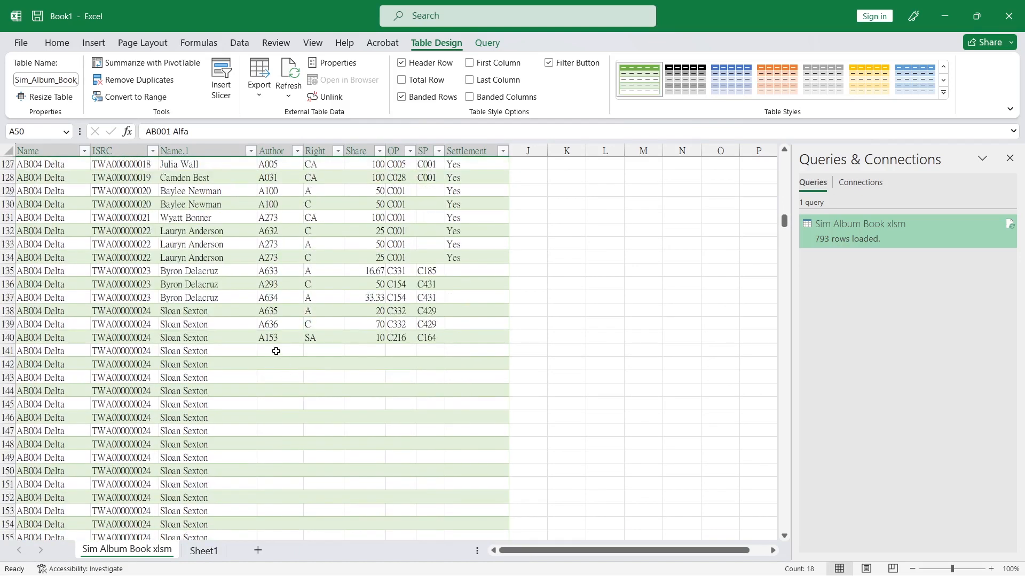
click(276, 351)
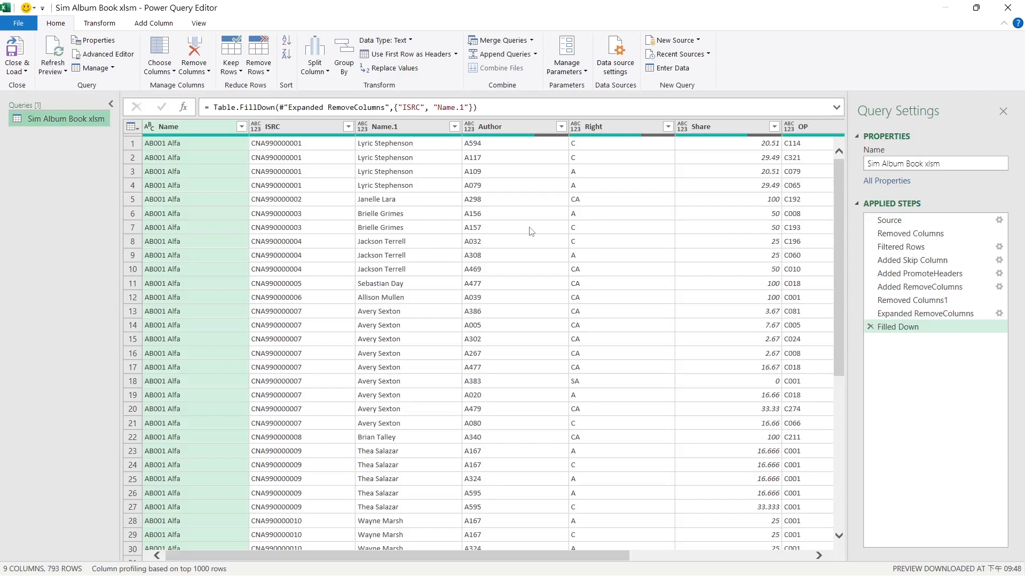
Step: Filter the null values out of the Author column and load the updated query back to the worksheet
click(531, 231)
scroll(528, 230, down, 10)
scroll(528, 230, down, 2)
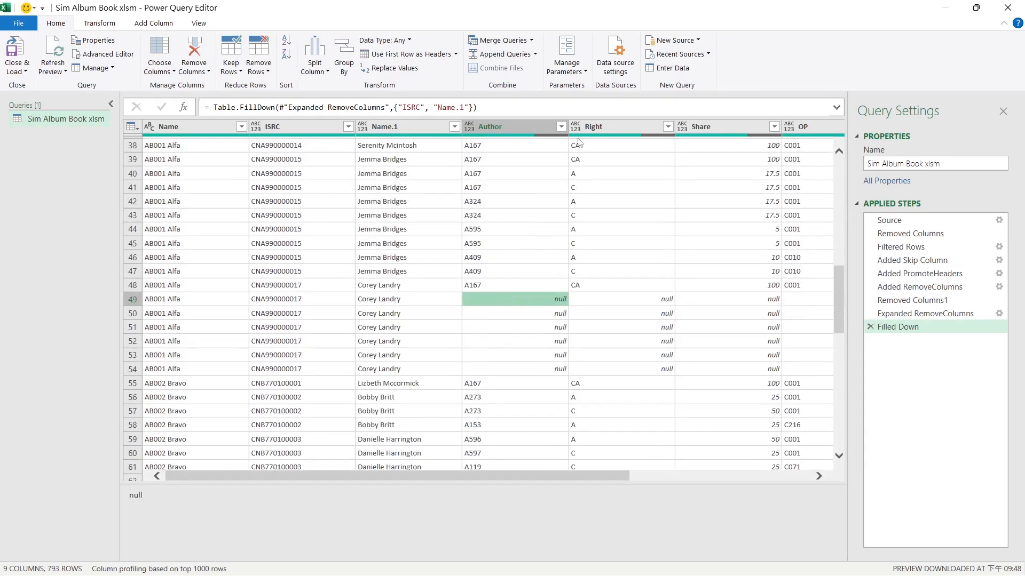
click(561, 126)
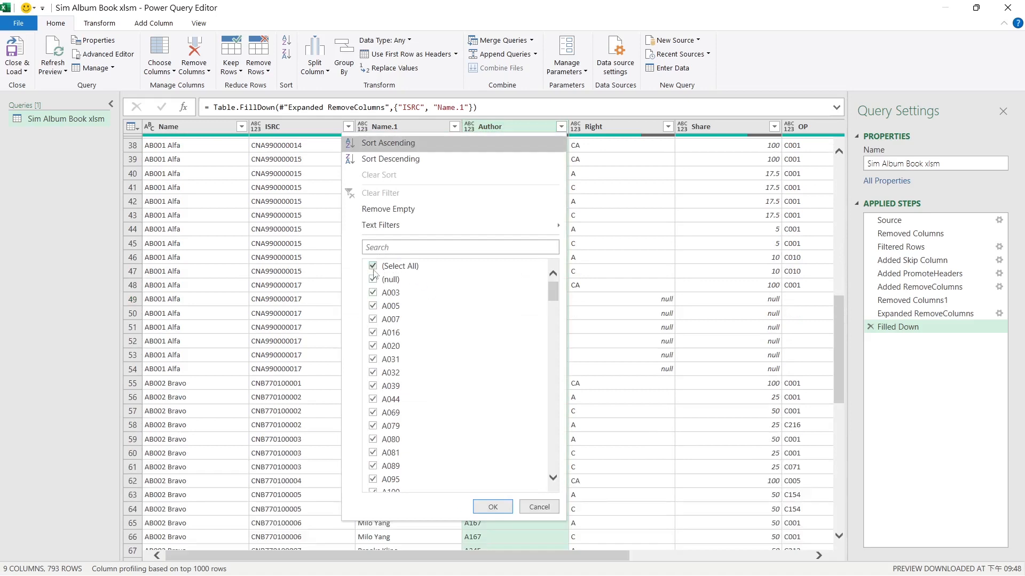
click(373, 280)
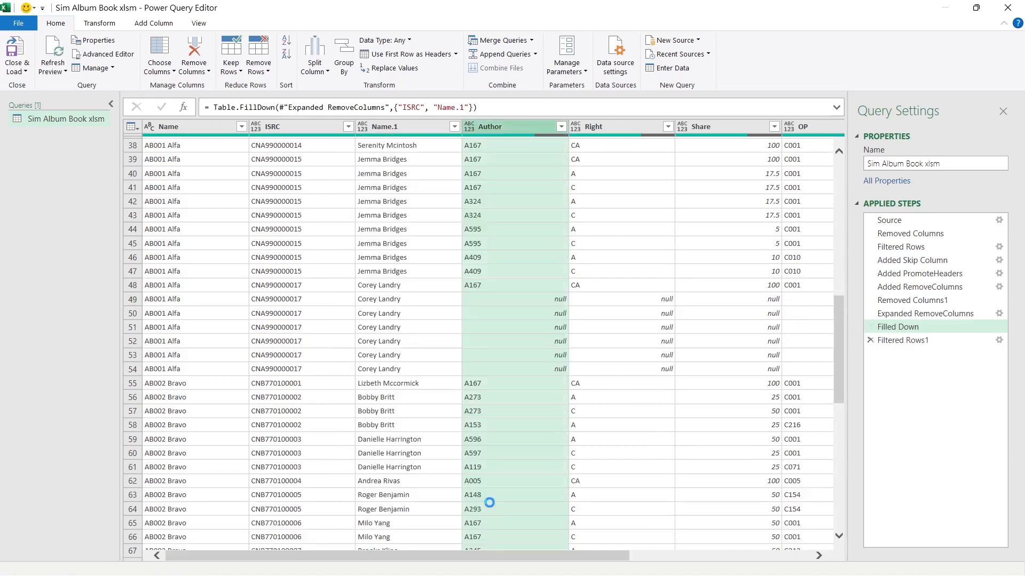
click(13, 51)
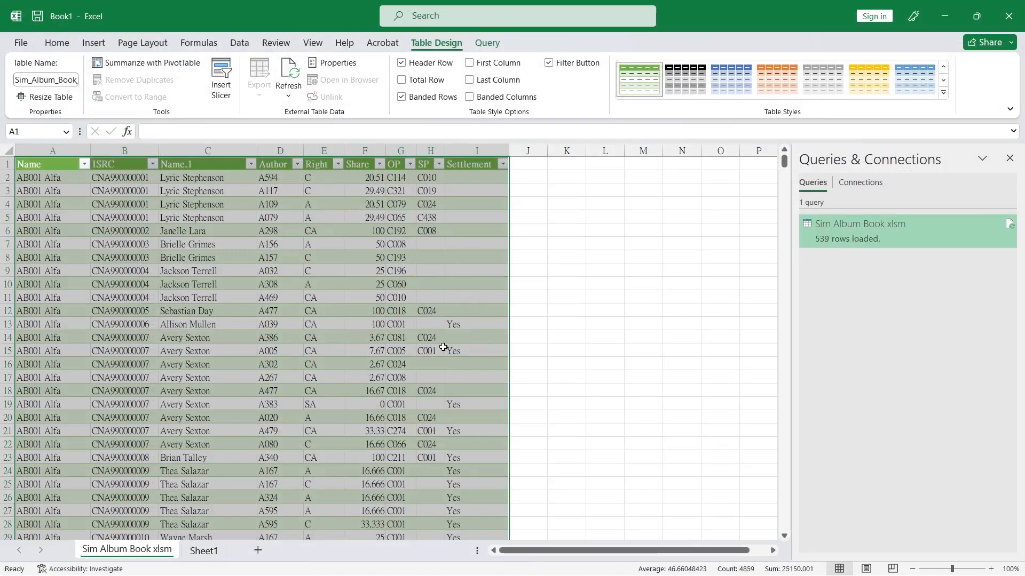
Step: Review the reloaded table from AB001 Alfa through AB012 Lima for leftover empty rows
scroll(443, 347, down, 16)
scroll(432, 344, down, 11)
click(623, 286)
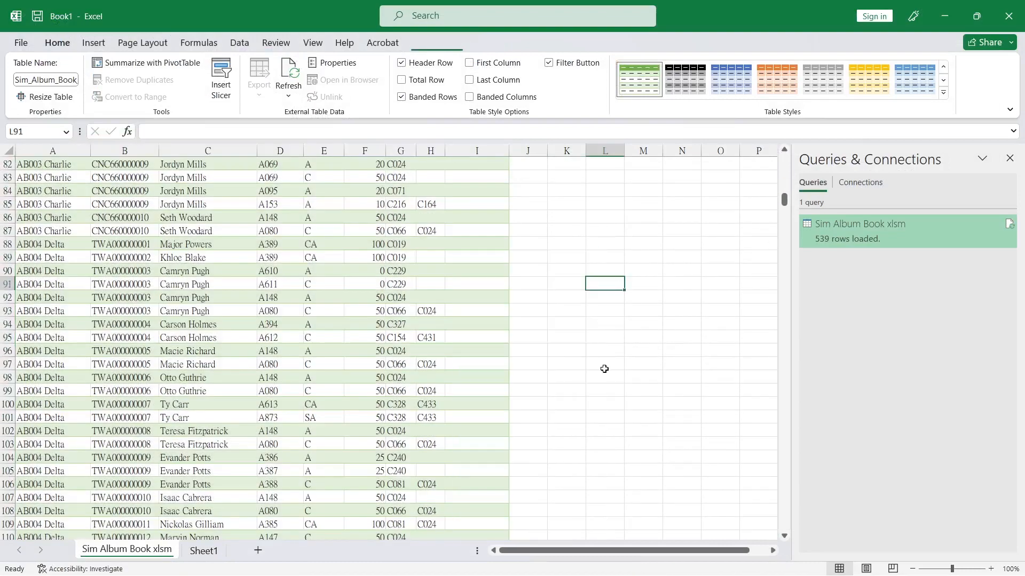
scroll(600, 362, down, 20)
scroll(596, 361, down, 15)
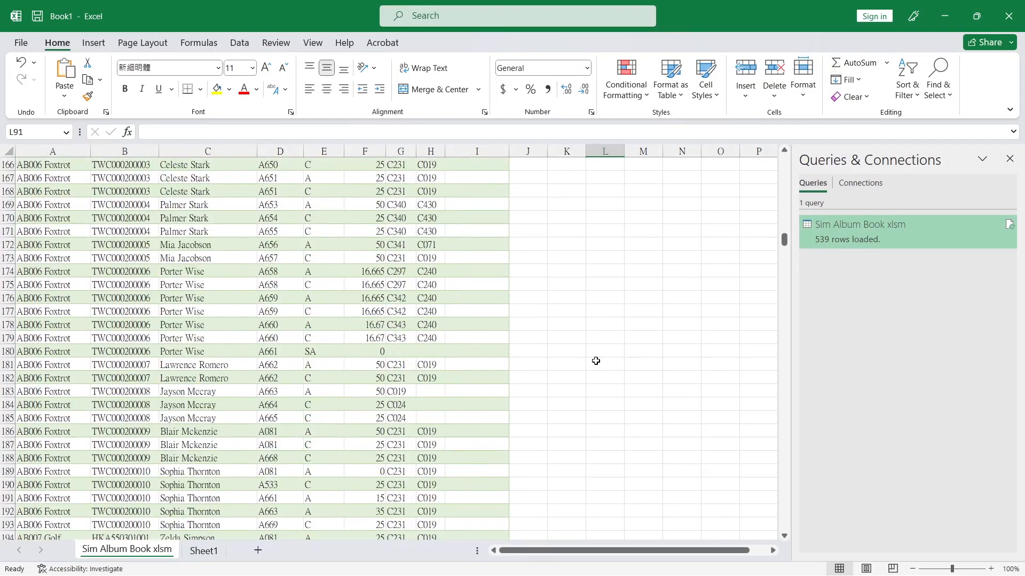
scroll(595, 354, down, 20)
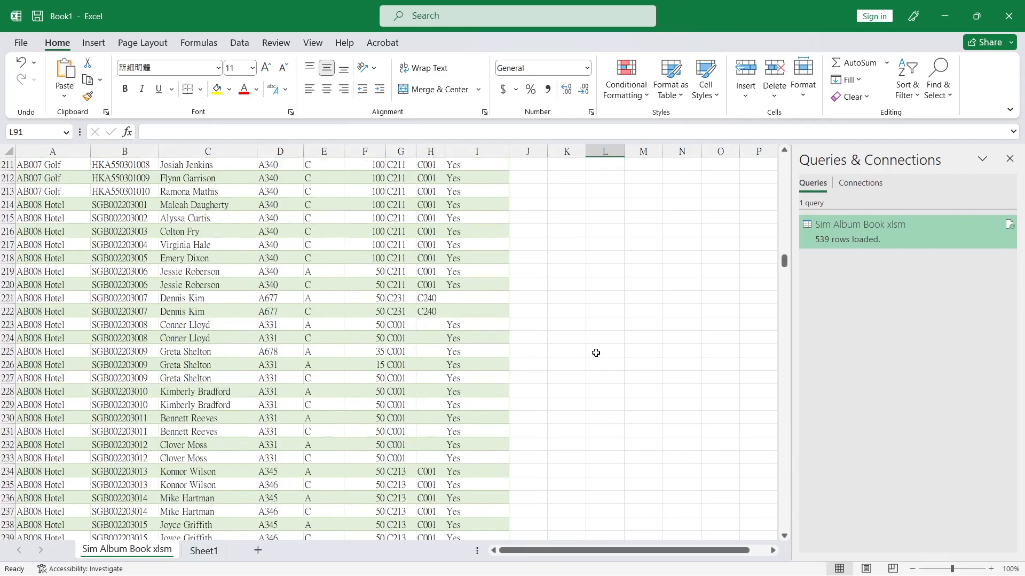
scroll(596, 351, down, 13)
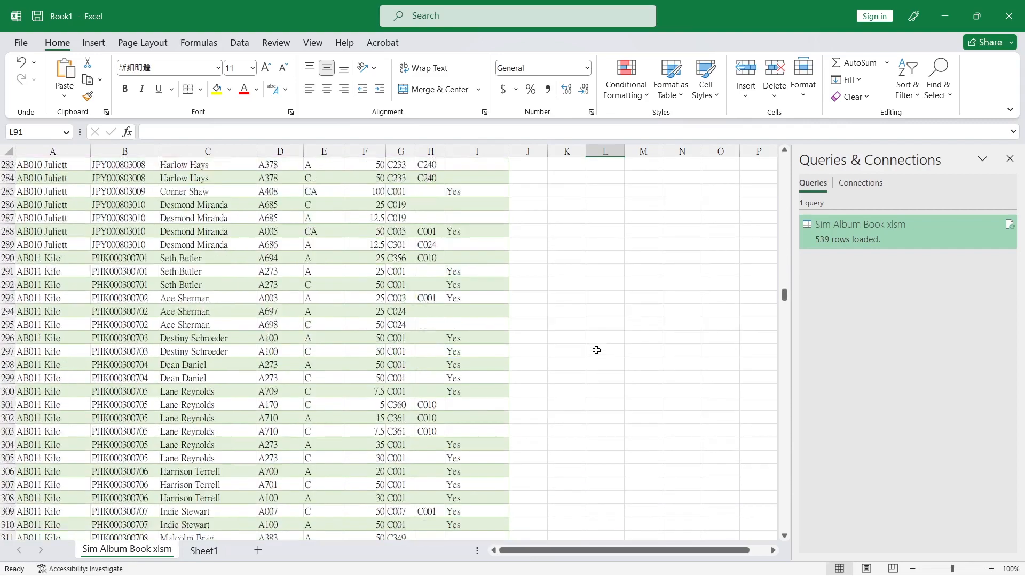
scroll(596, 350, down, 18)
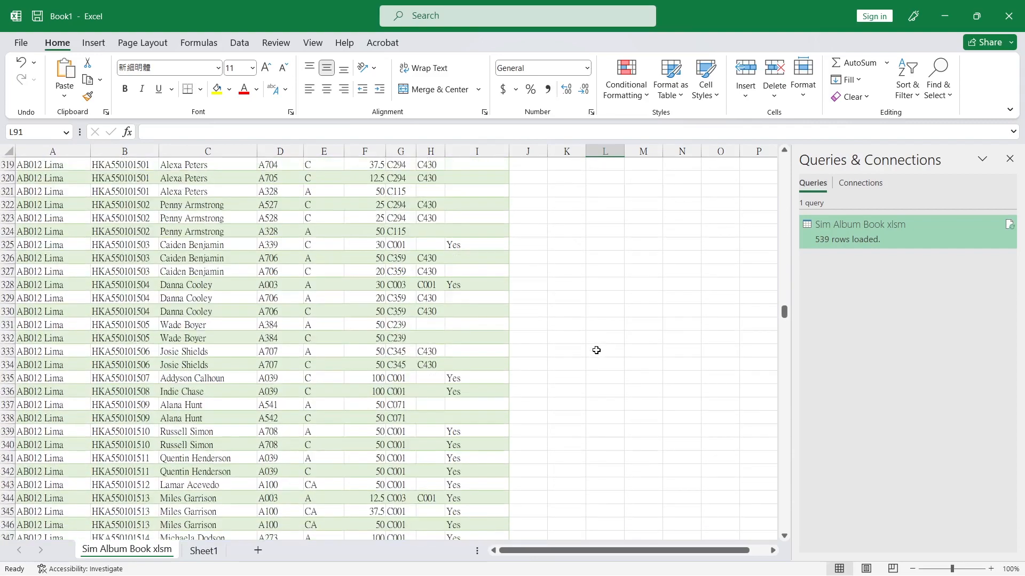
scroll(595, 347, down, 10)
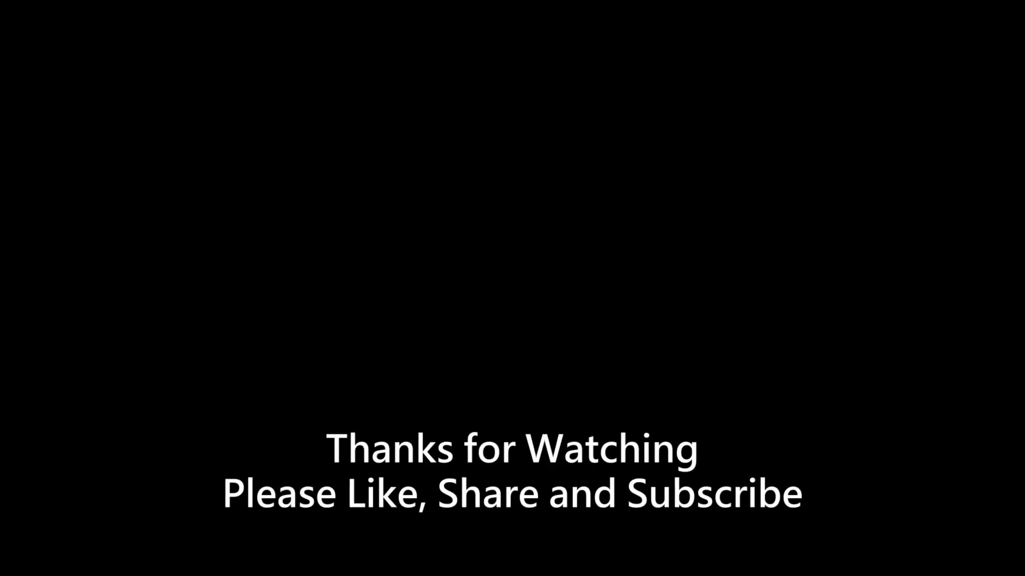